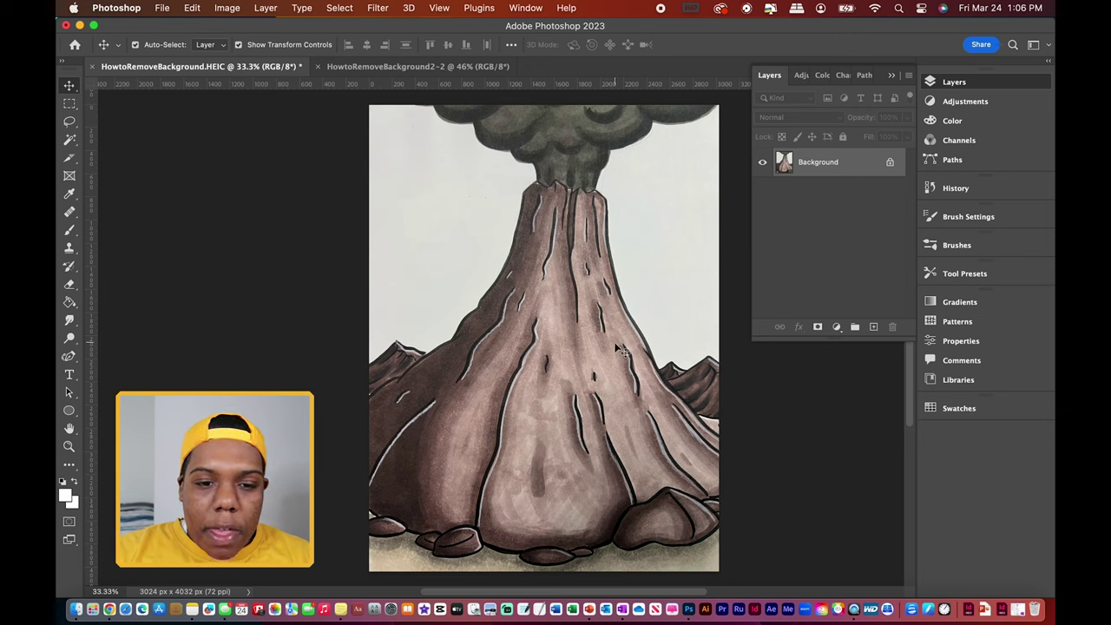
Return to the volcano drawing and unlock its Background layer so it becomes Layer 0
left_click(434, 75)
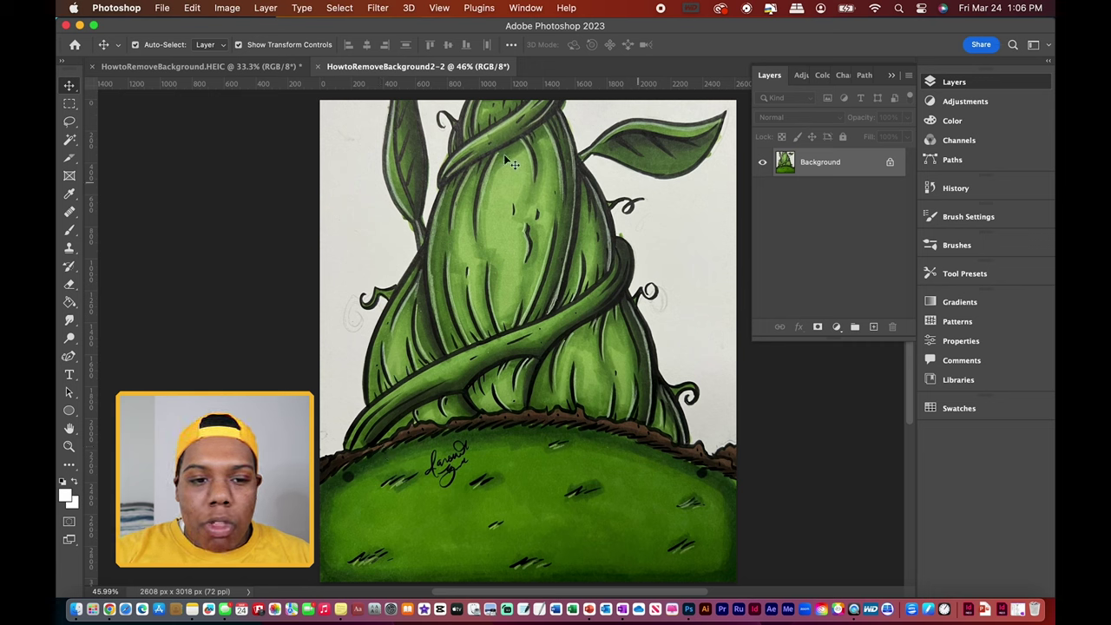
left_click(216, 71)
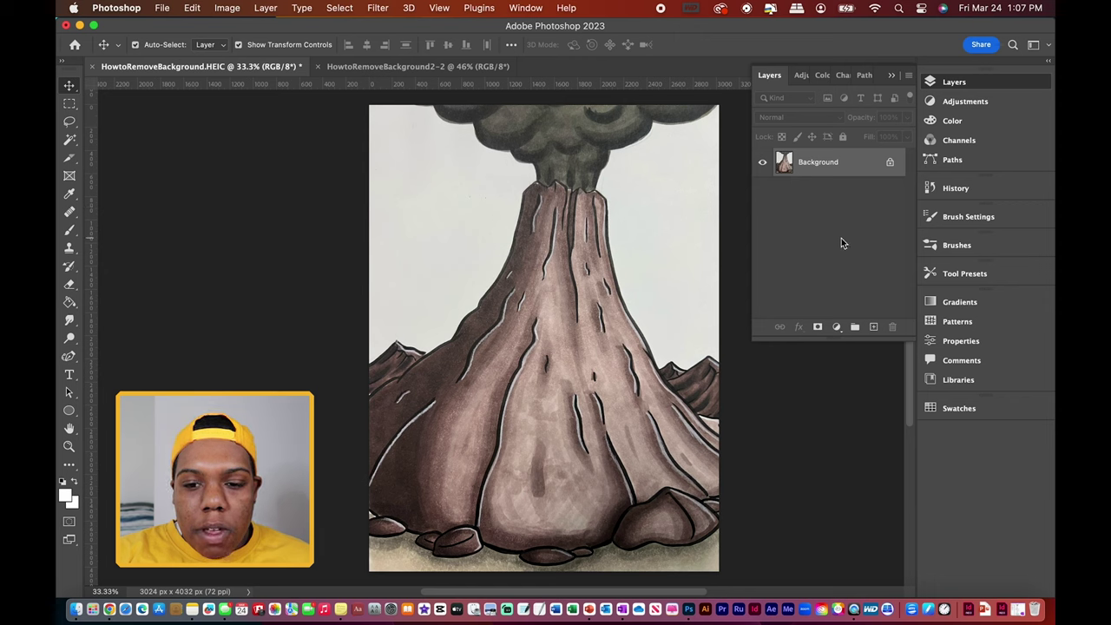
left_click(890, 166)
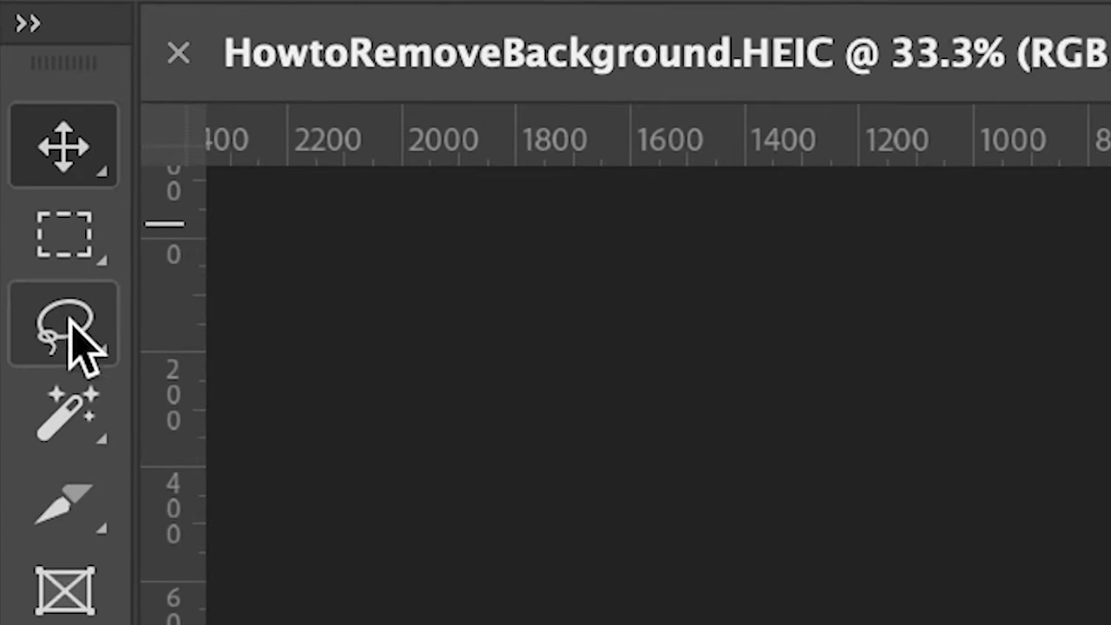
Switch to the Magic Wand Tool and make Layer 0 the active layer
left_click(80, 425)
right_click(91, 445)
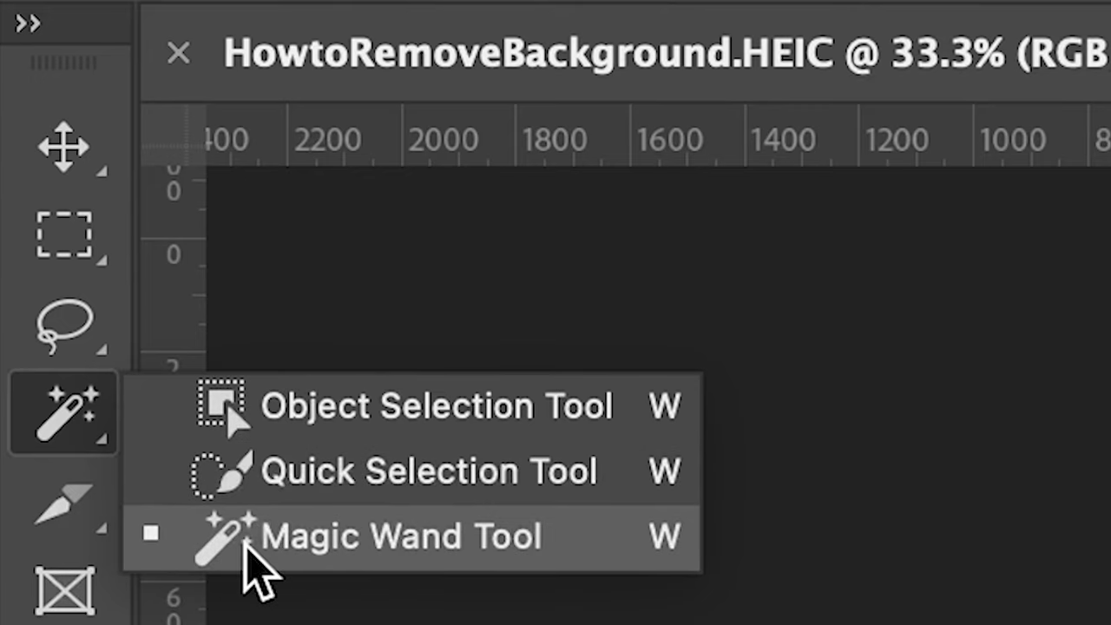
left_click(246, 545)
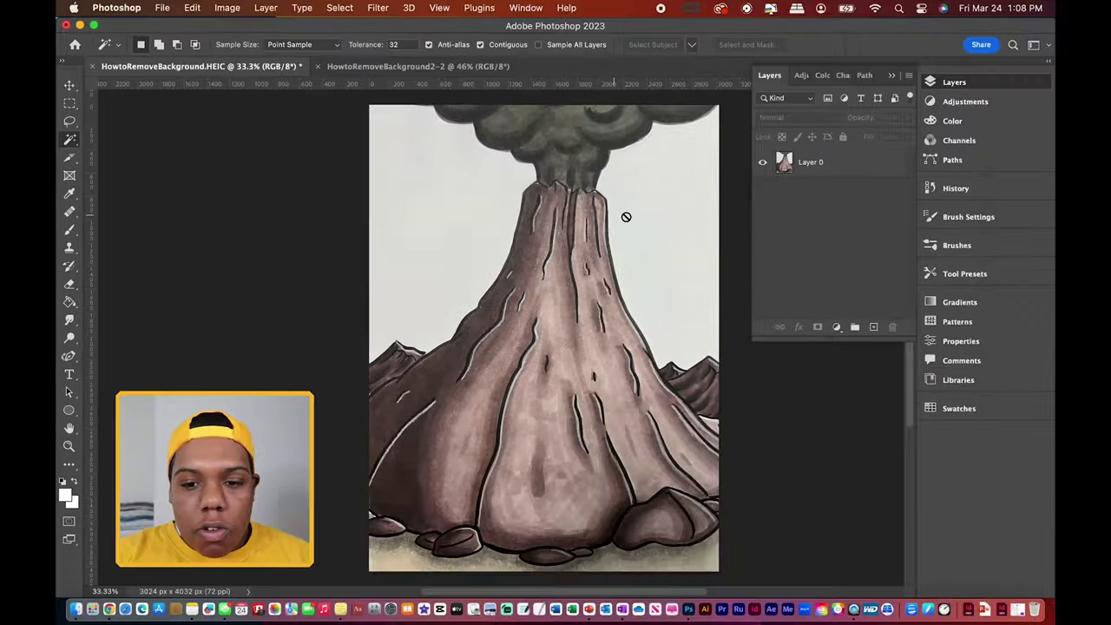
left_click(863, 172)
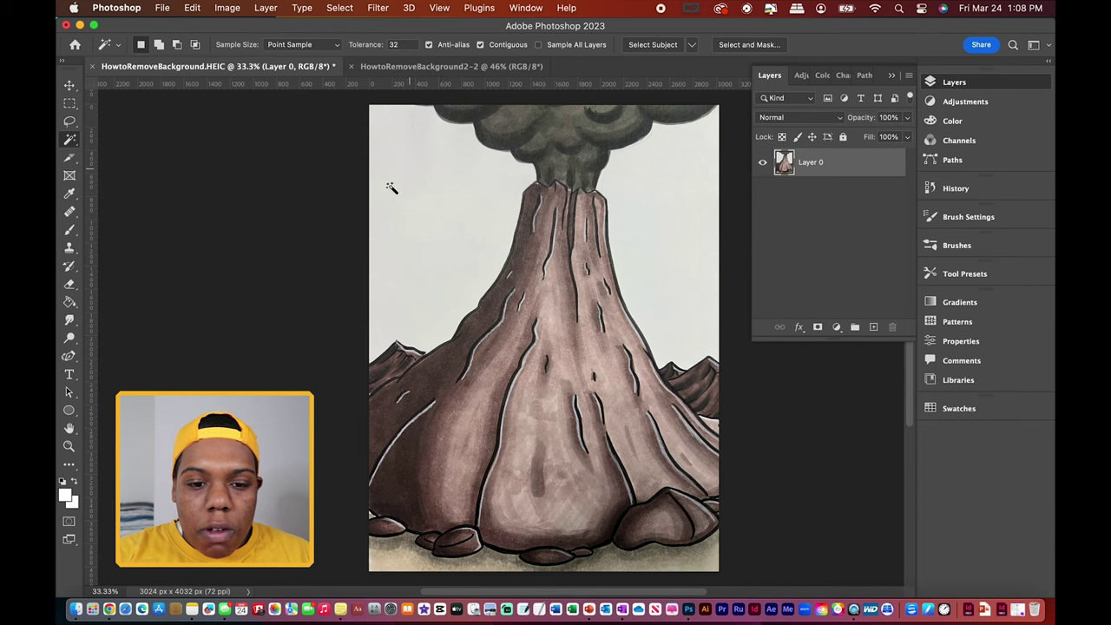
Magic Wand-select the white paper on the left and right of the volcano and delete it
left_click(434, 183)
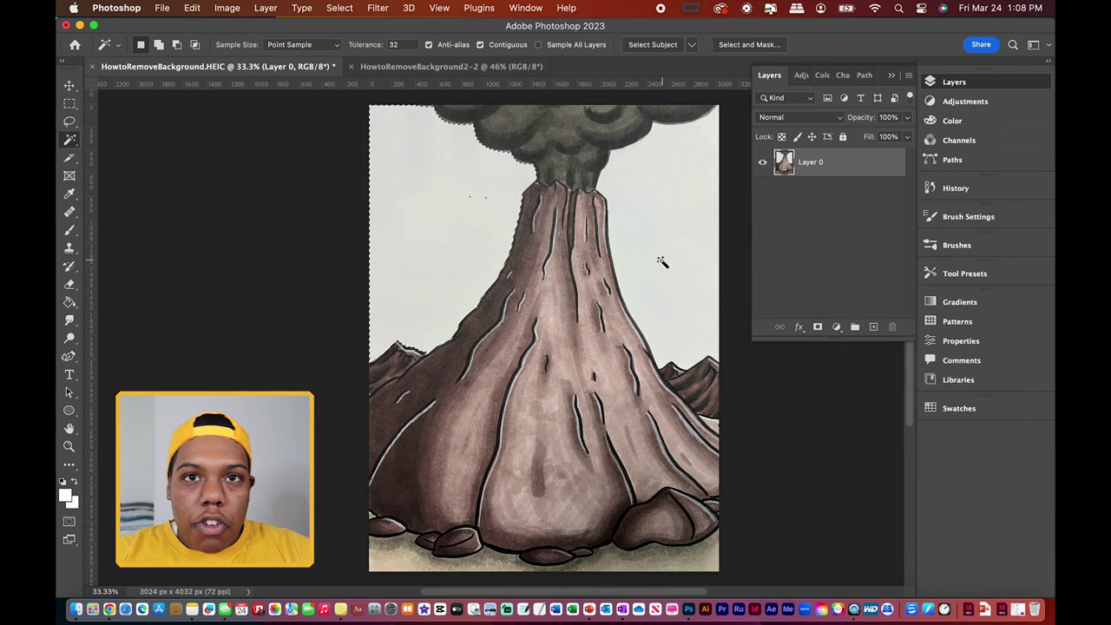
key("shift")
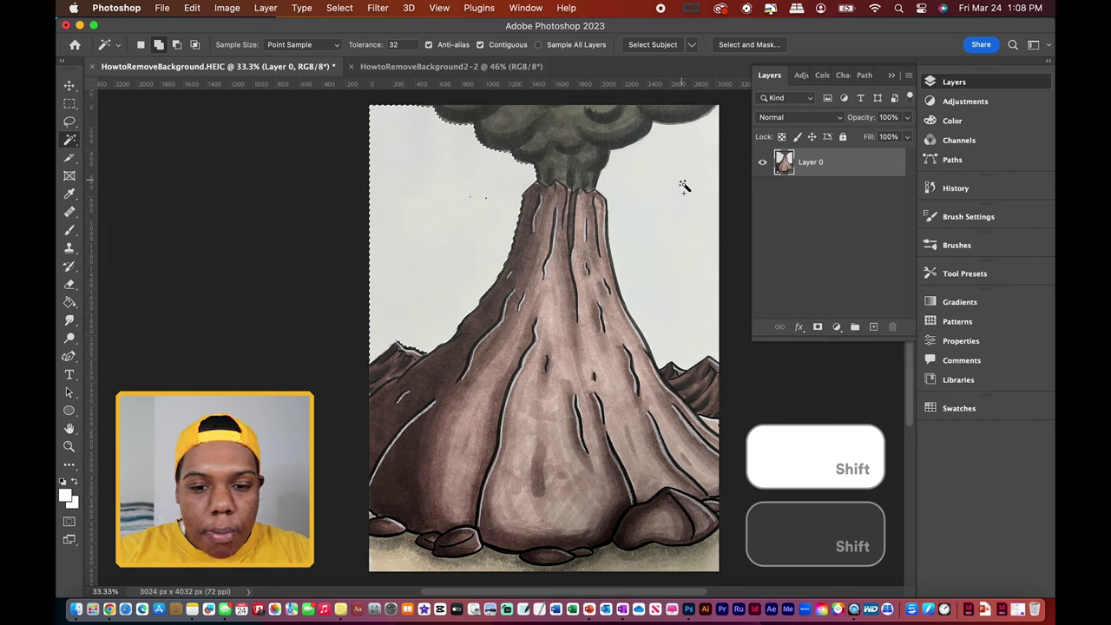
left_click(679, 212, "shift")
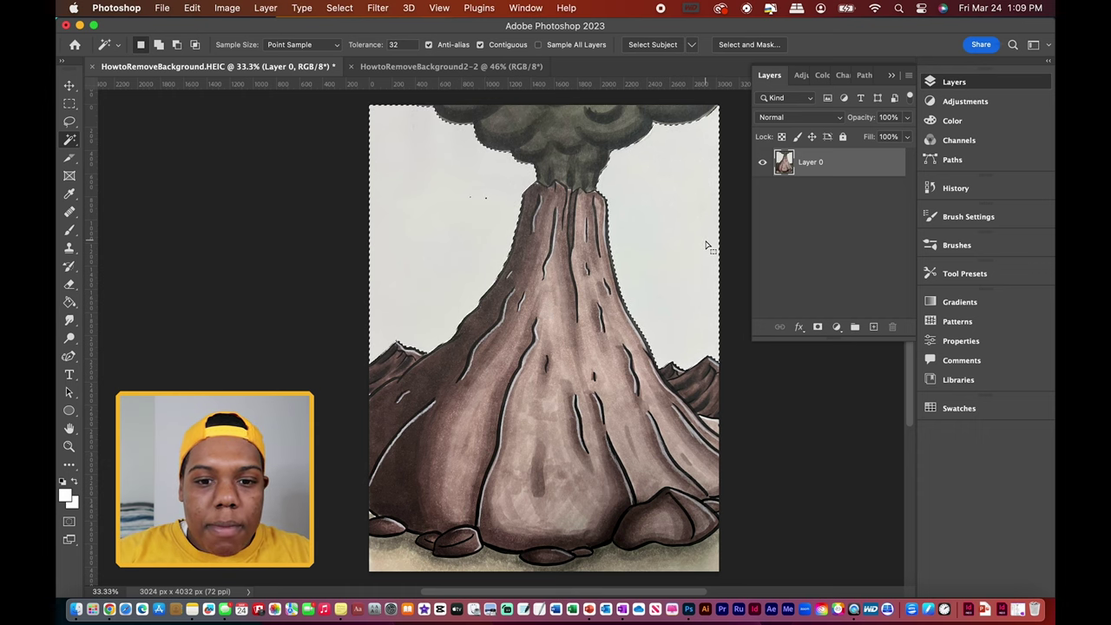
key("Delete")
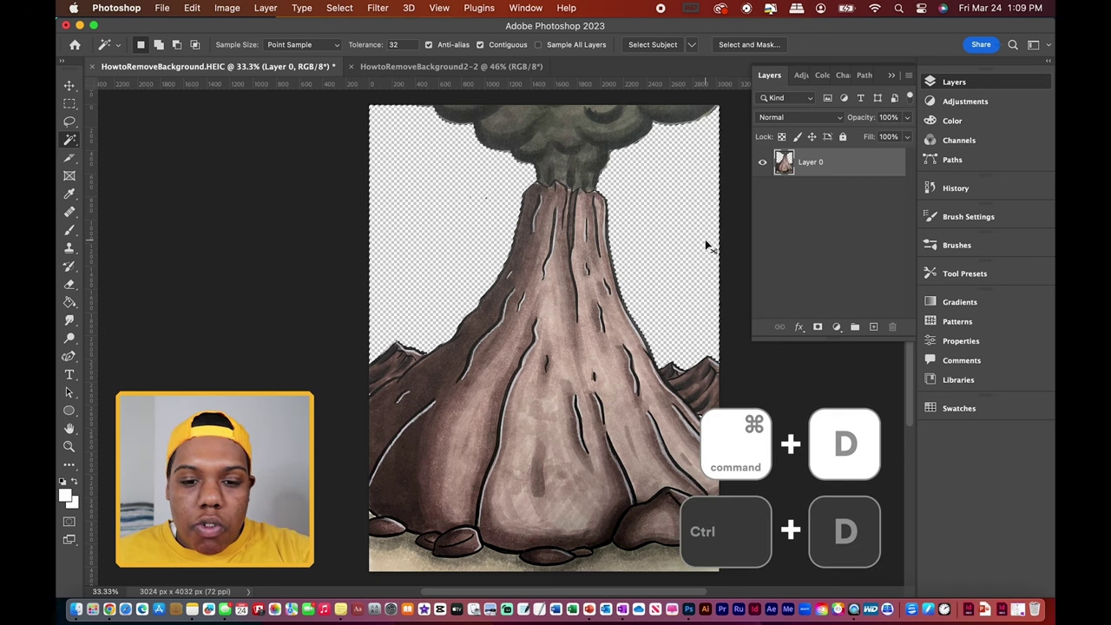
Move the red IMG_6930 layer beneath Layer 0 in the Layers panel
scroll(705, 245, "right", 3)
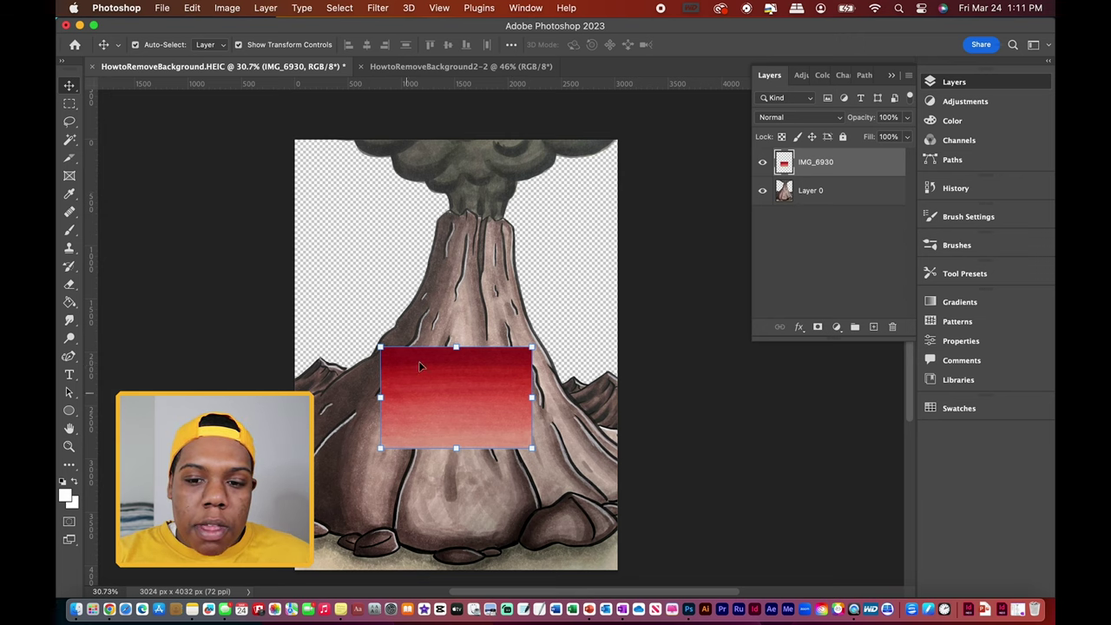
left_click(811, 190)
left_click(830, 167)
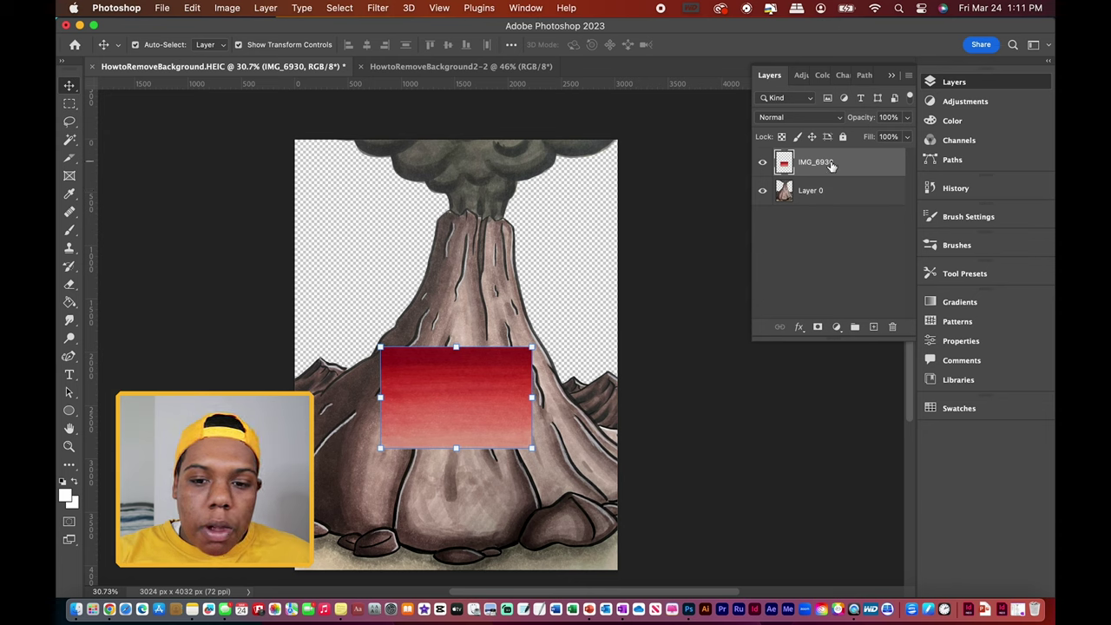
left_click_drag(813, 166, 808, 206)
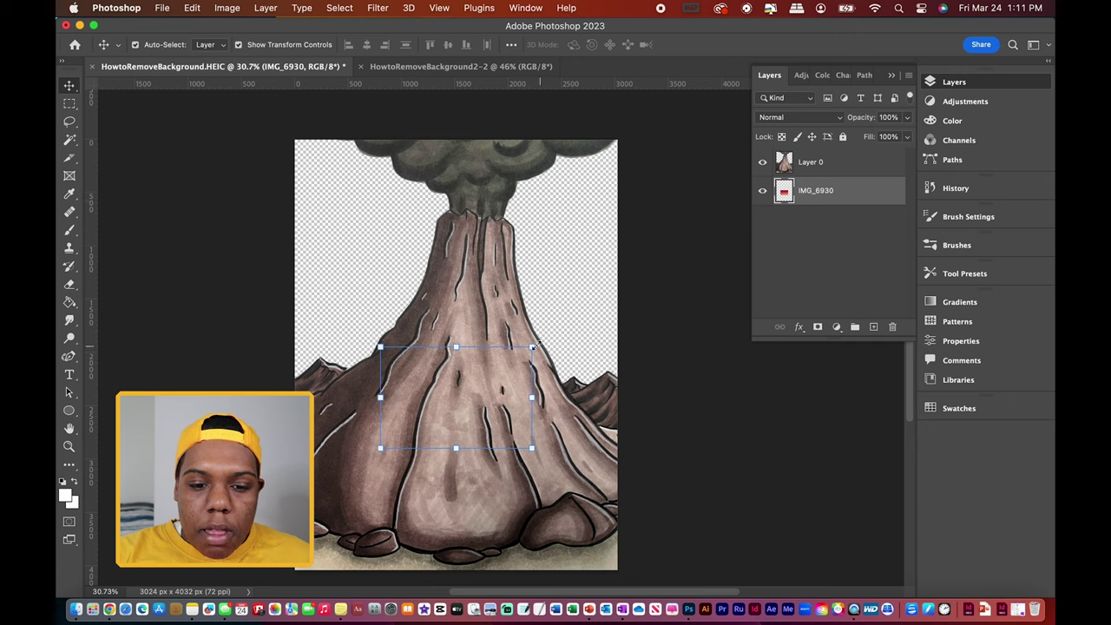
Scale IMG_6930 up and shift it left to fill the volcano's sky, then commit
left_click_drag(533, 345, 498, 149)
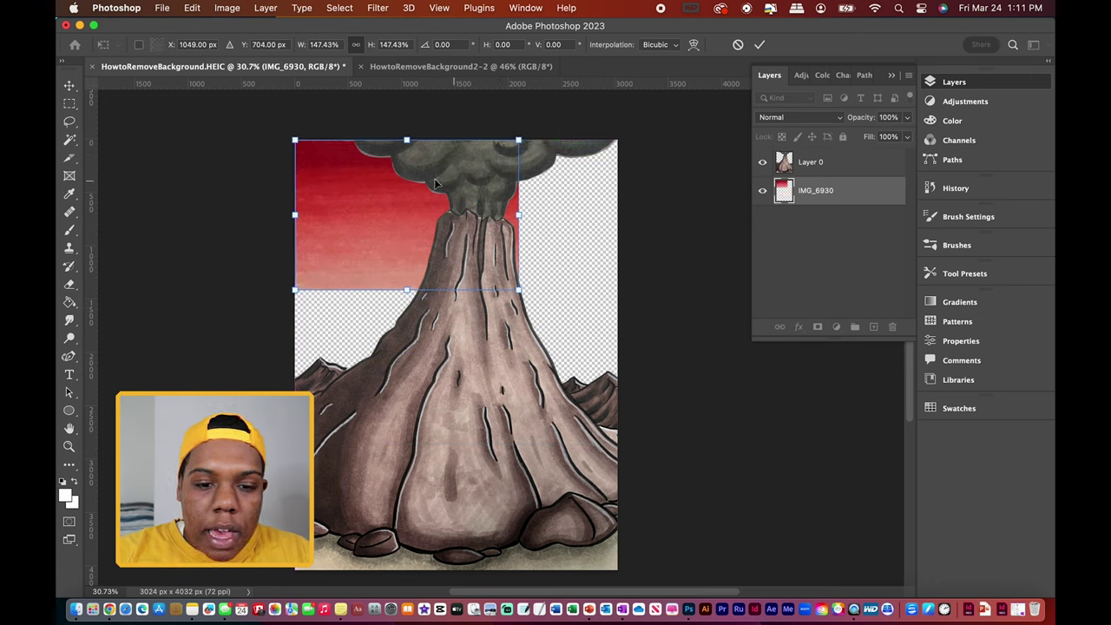
left_click_drag(518, 290, 685, 438)
mouse_move(580, 301)
left_mouse_down()
mouse_move(564, 306)
mouse_move(563, 293)
left_mouse_up()
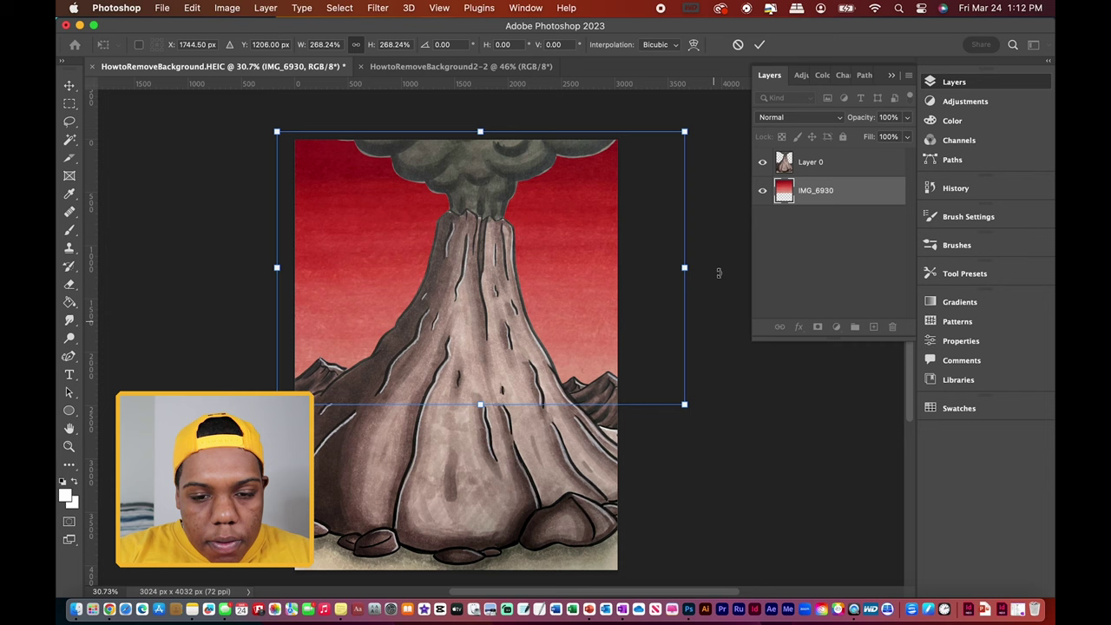
mouse_move(589, 302)
left_mouse_down()
mouse_move(579, 310)
mouse_move(578, 295)
left_mouse_up()
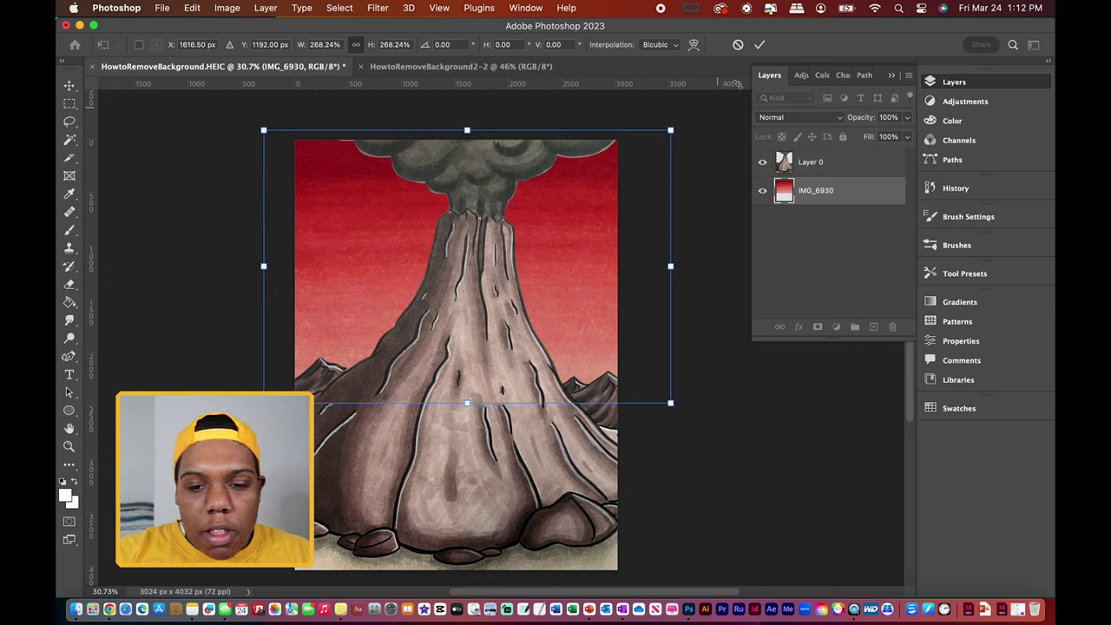
key("Return")
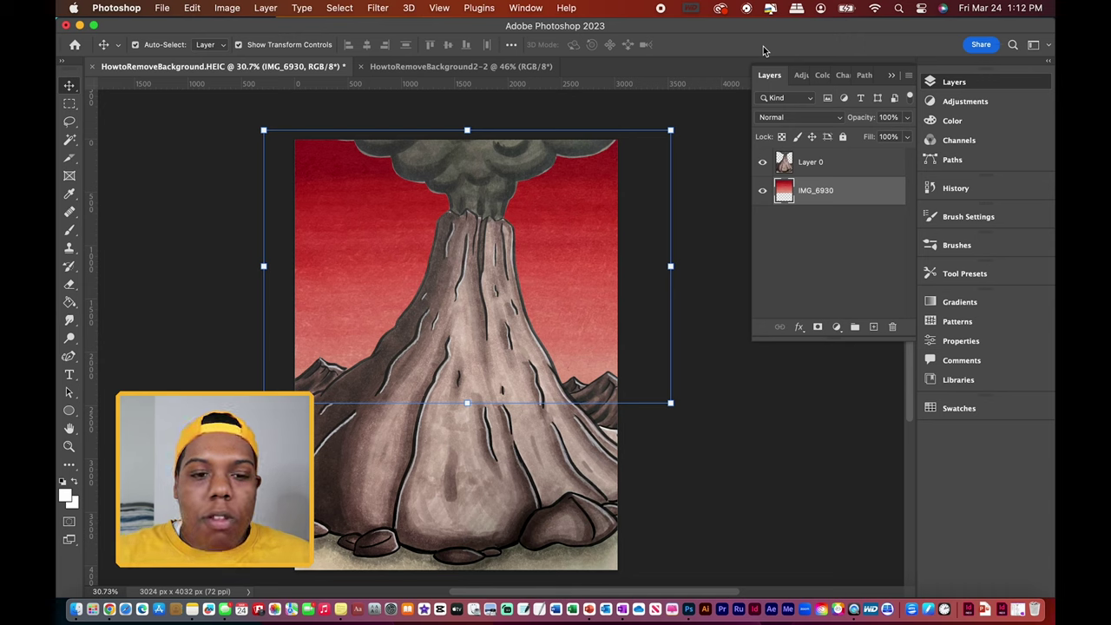
left_click(230, 8)
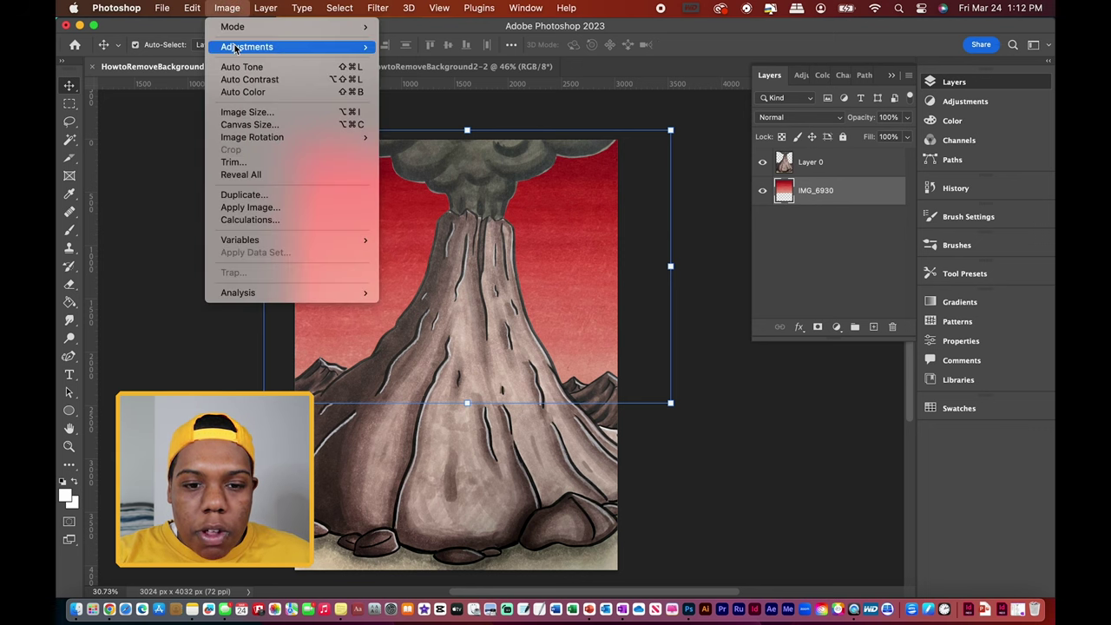
mouse_move(252, 48)
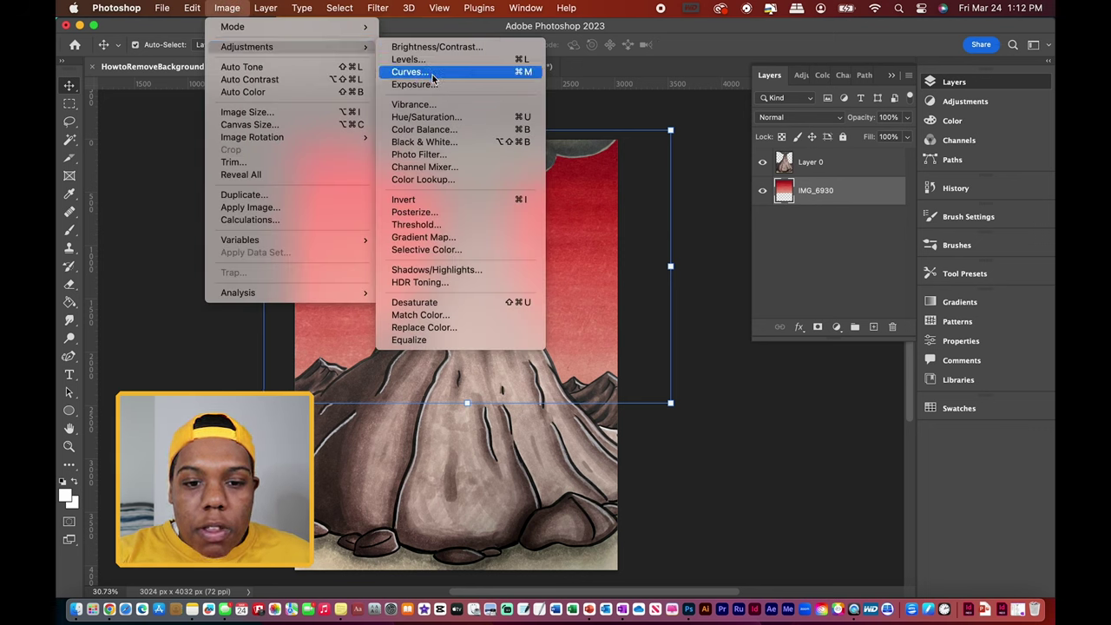
left_click(436, 119)
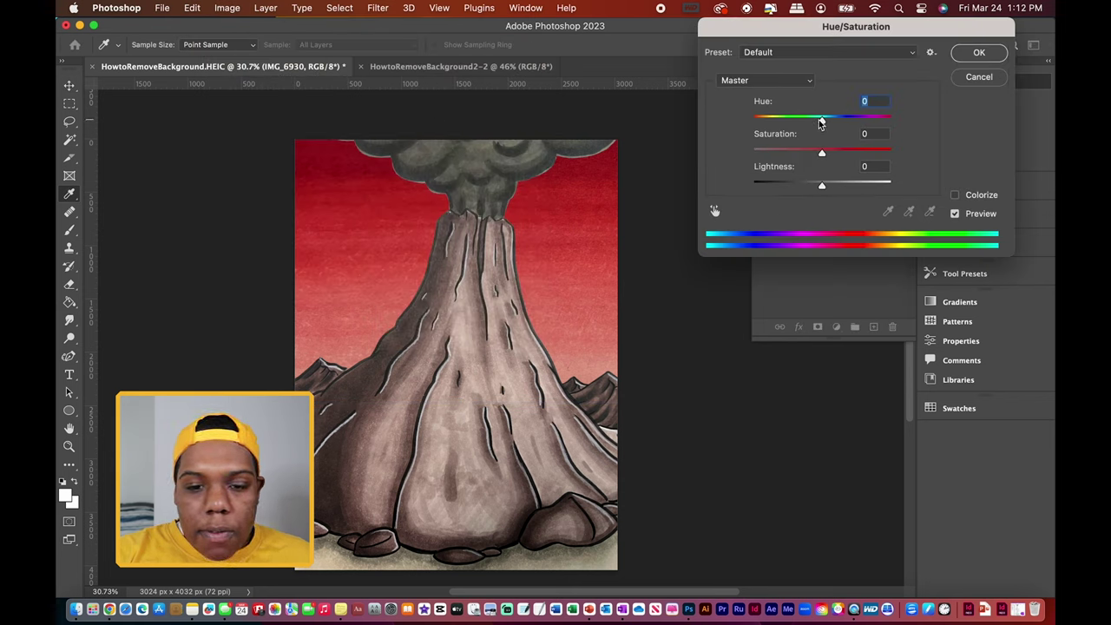
left_click_drag(822, 121, 779, 122)
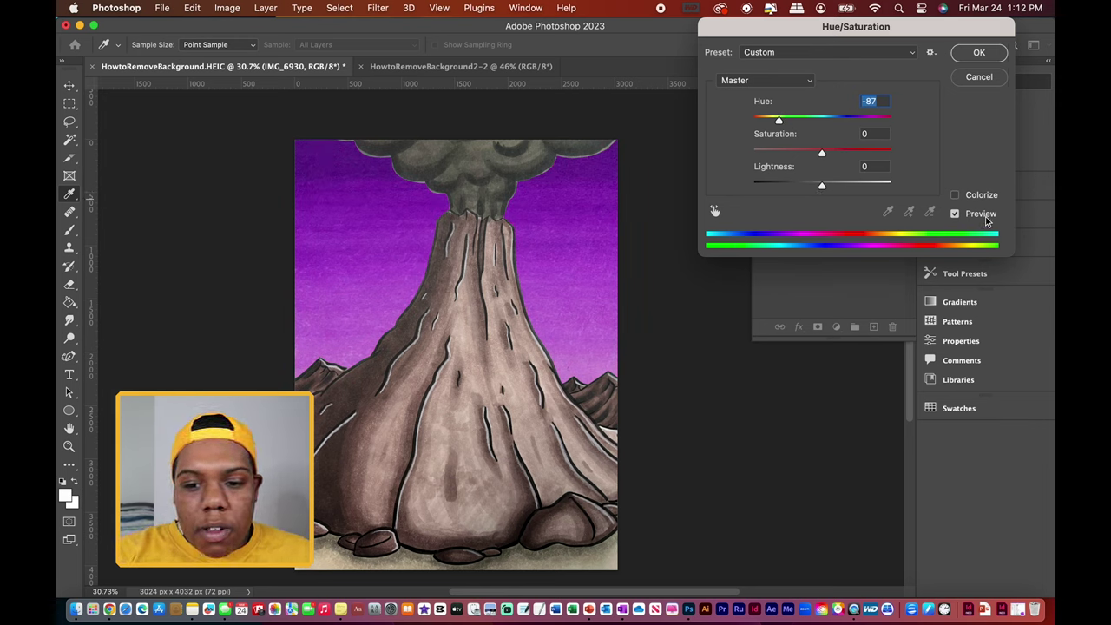
left_click_drag(779, 121, 841, 119)
left_click(979, 77)
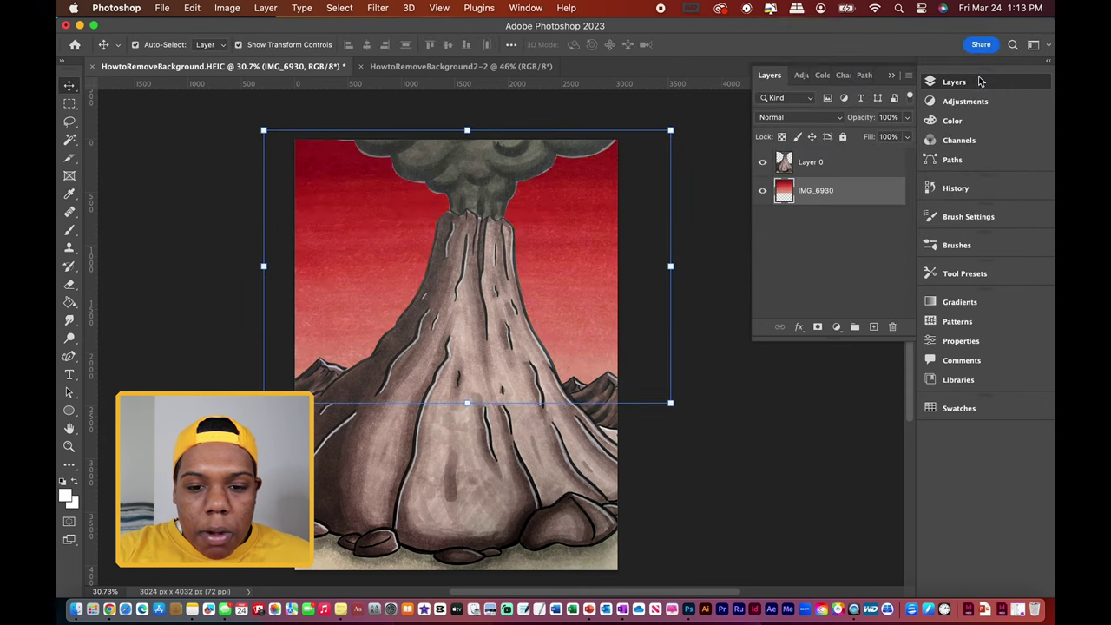
Switch to the beanstalk drawing and unlock its Background layer into Layer 0
left_click(712, 178)
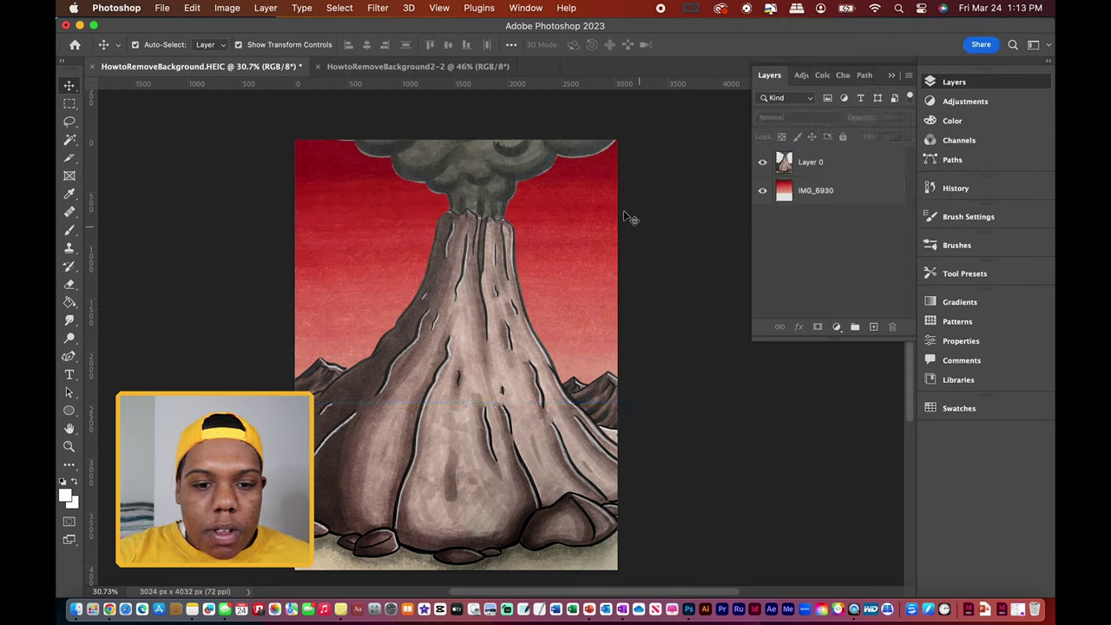
left_click(440, 69)
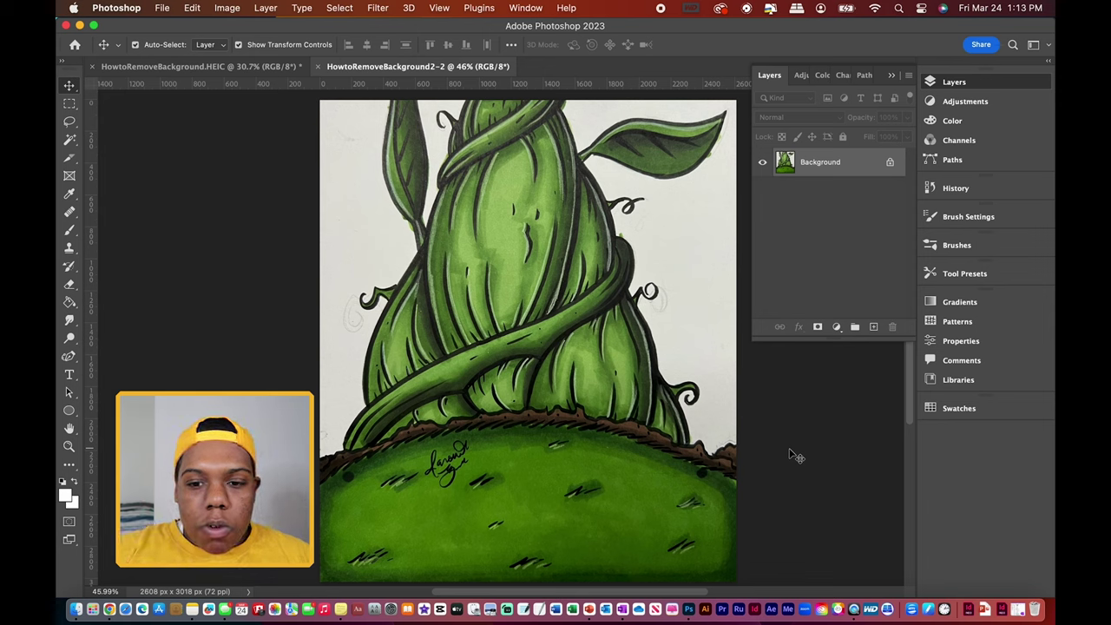
left_click(891, 165)
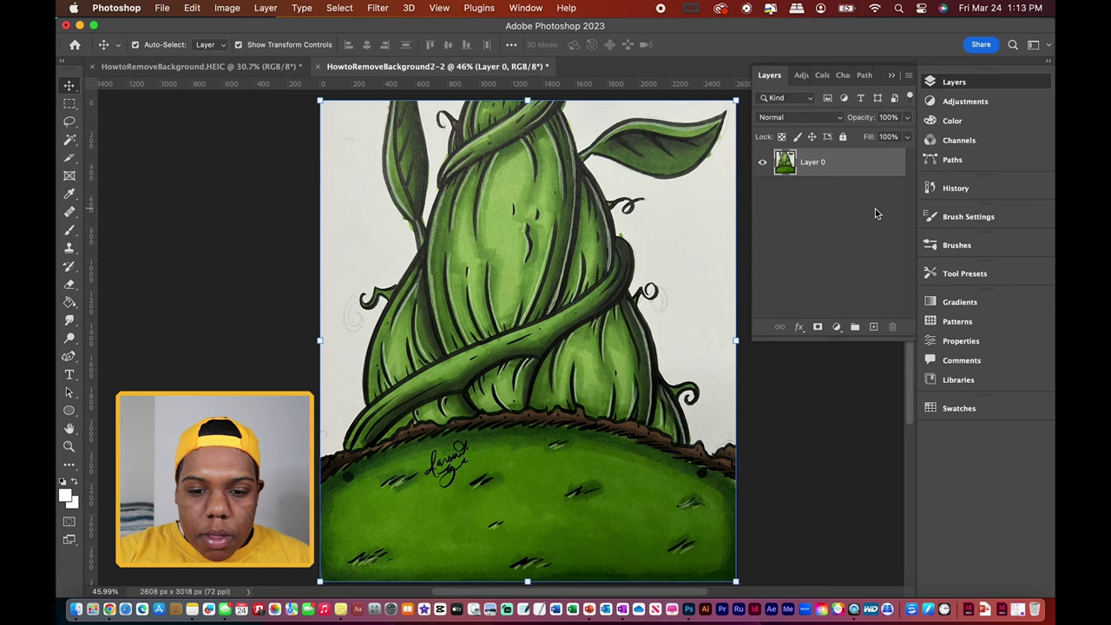
left_click(867, 416)
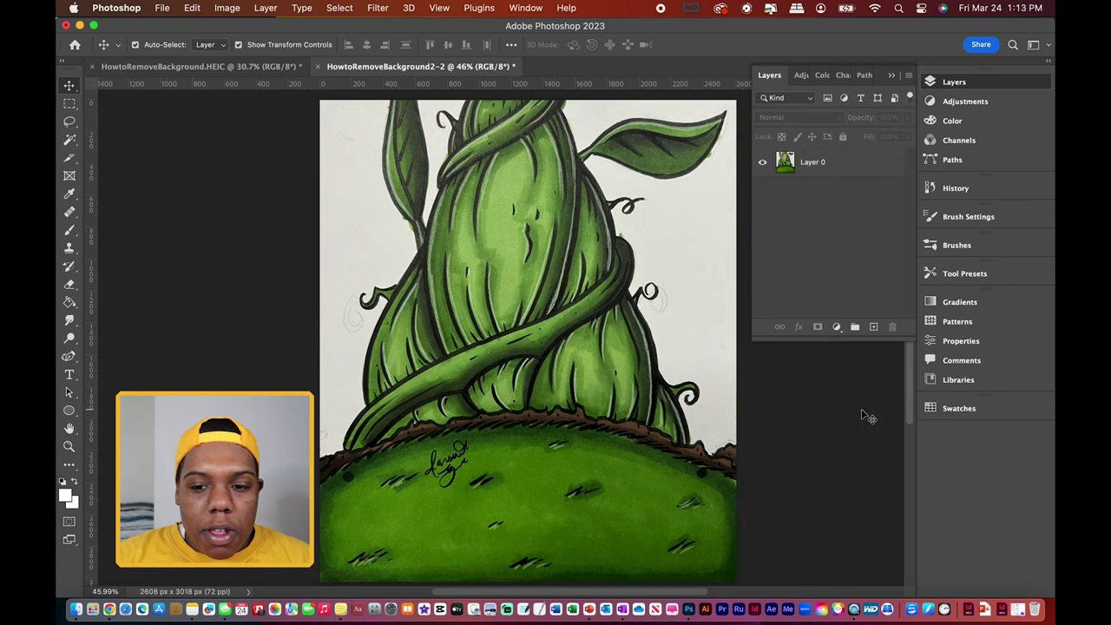
scroll(867, 417, "right", 2)
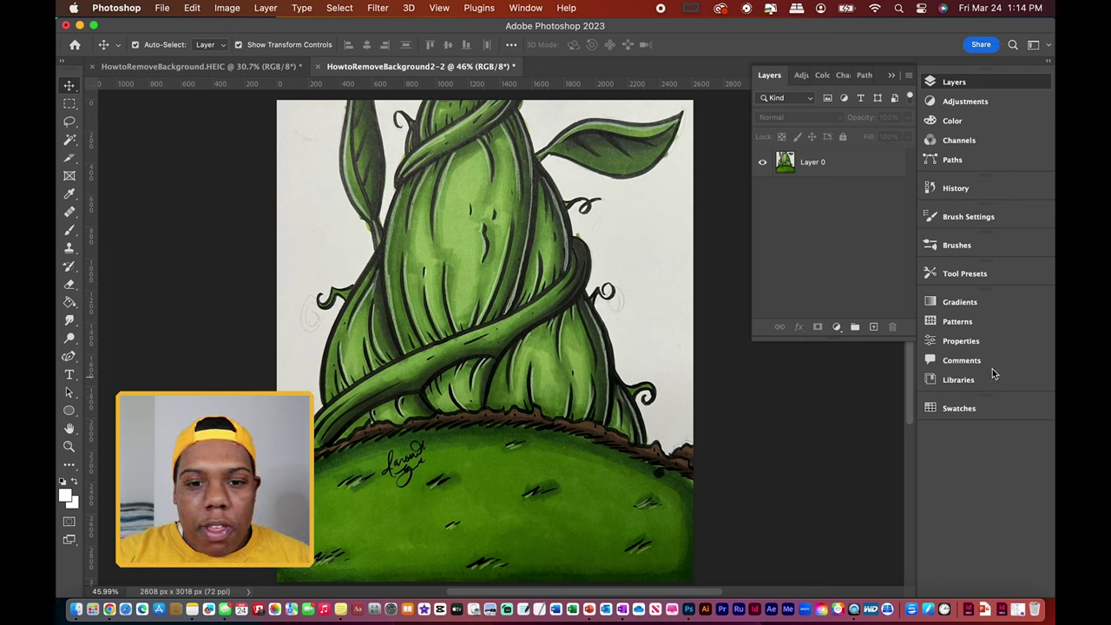
Show the Properties panel from the Window menu, listing Layer 0 at 2608 × 3018 px
left_click(525, 8)
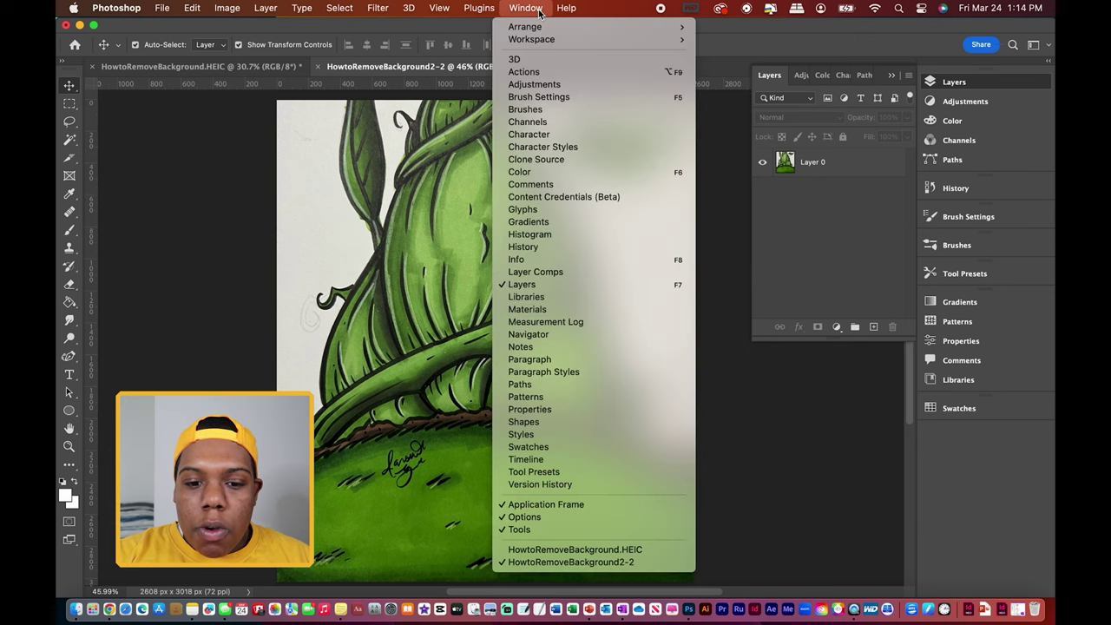
left_click(530, 409)
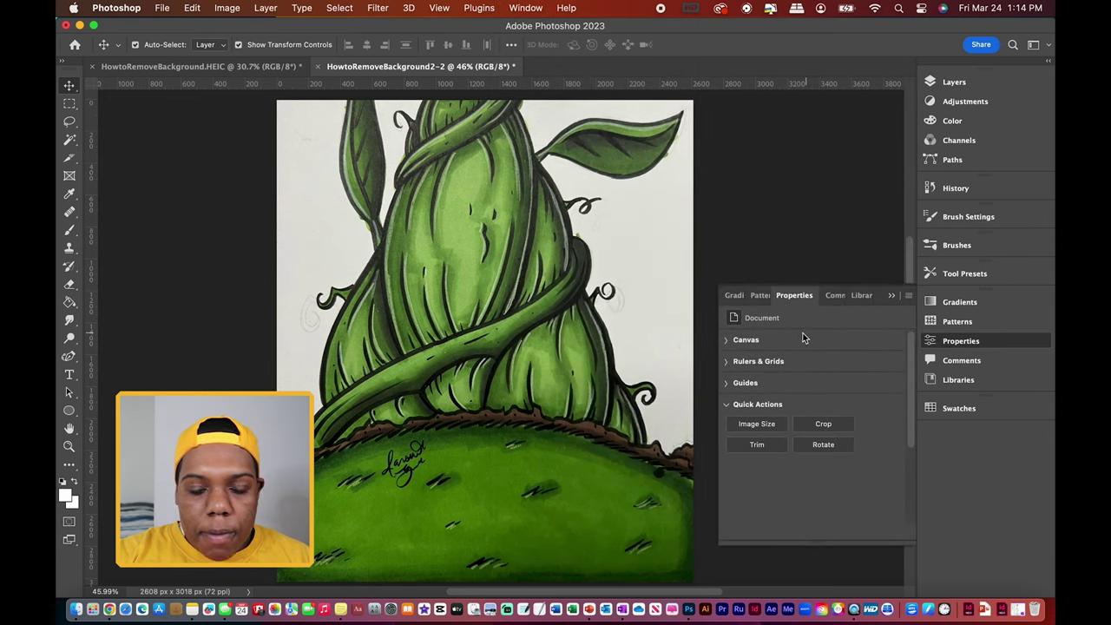
left_click(526, 8)
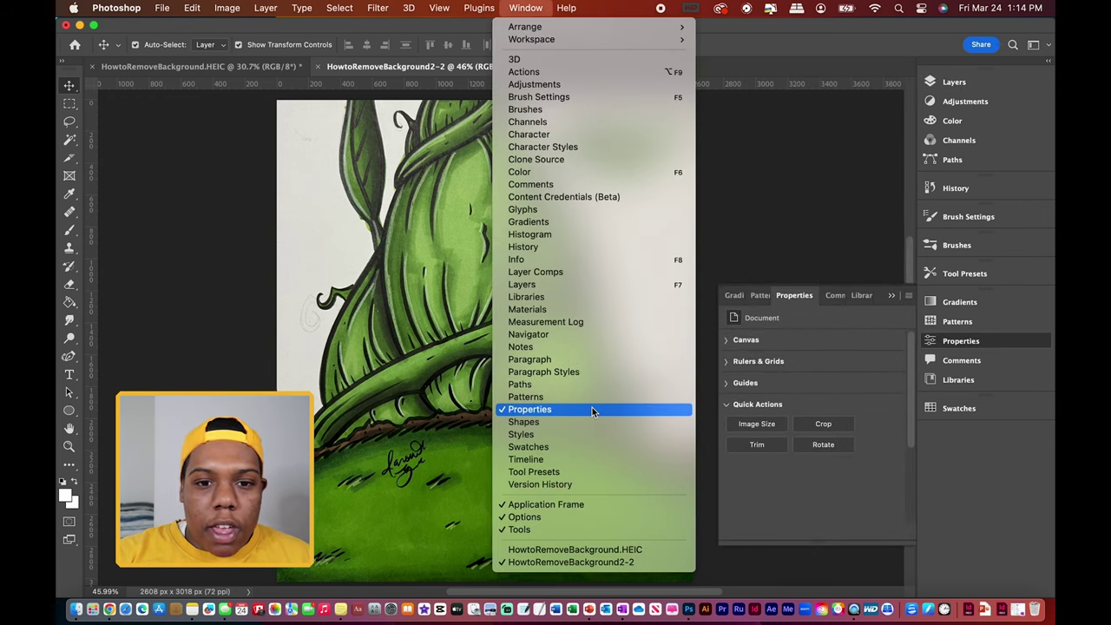
left_click(823, 349)
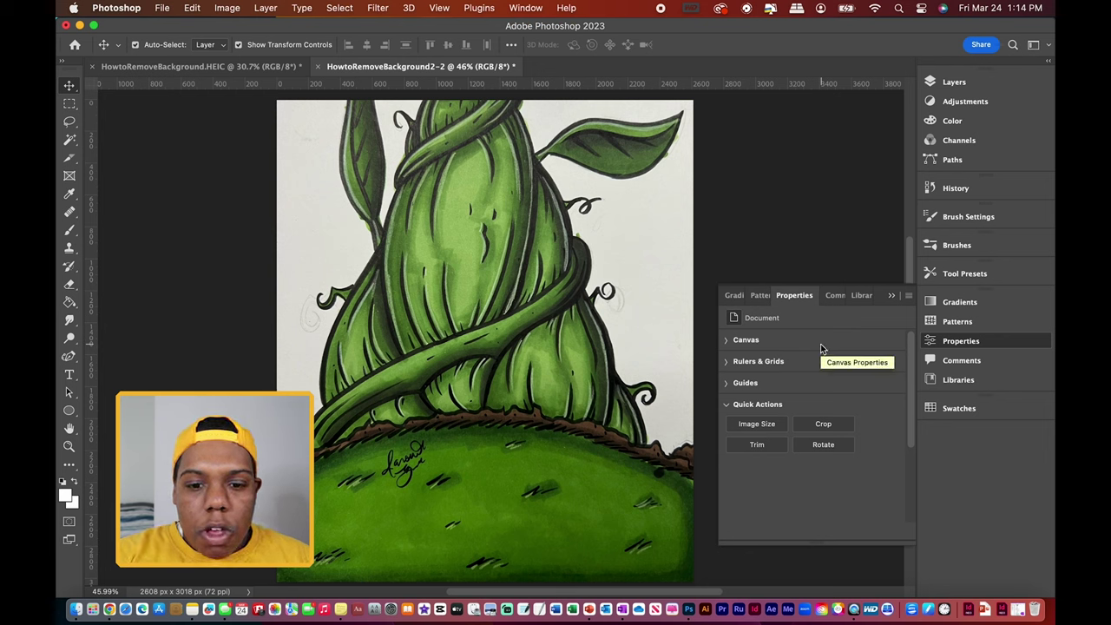
left_click(538, 212)
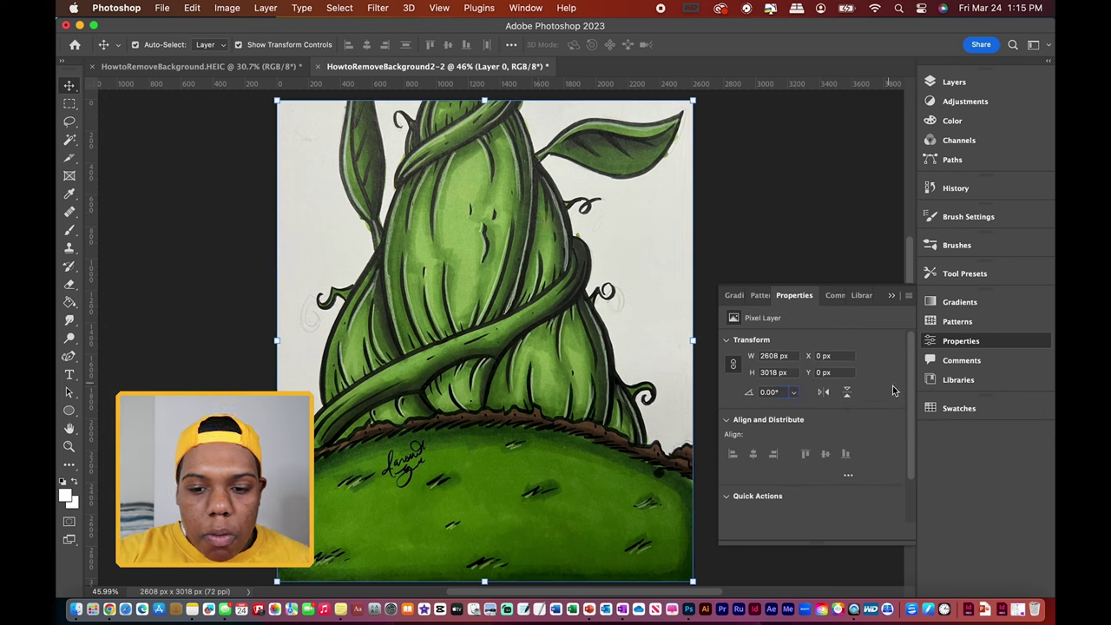
Undo the automatic Remove Background and use Select Subject to select the beanstalk and hill
scroll(910, 342, "down", 3)
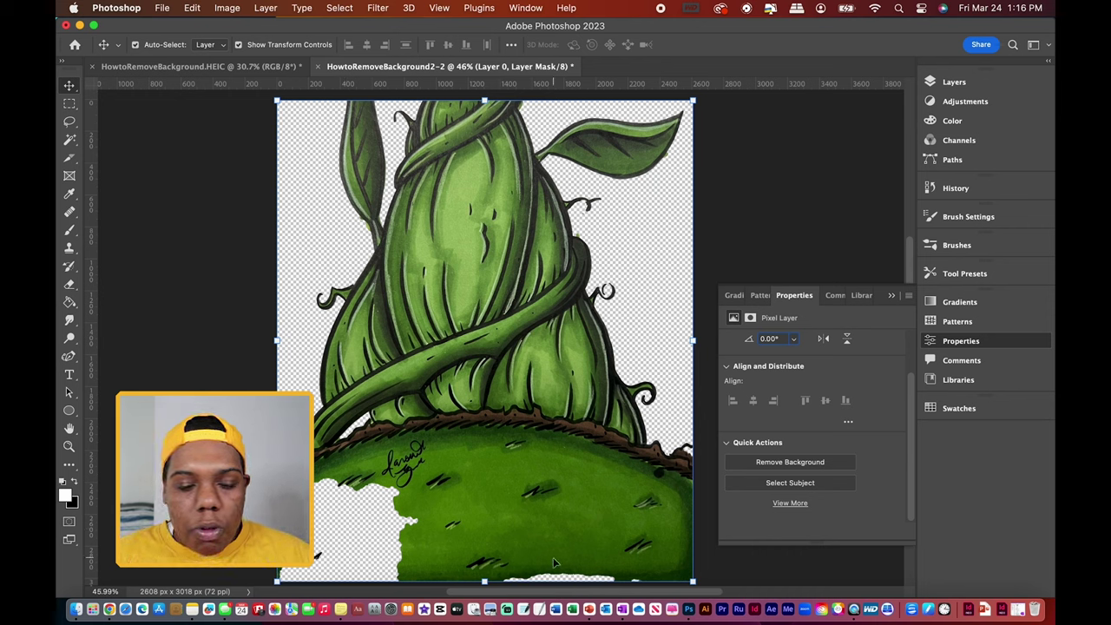
key("super+z")
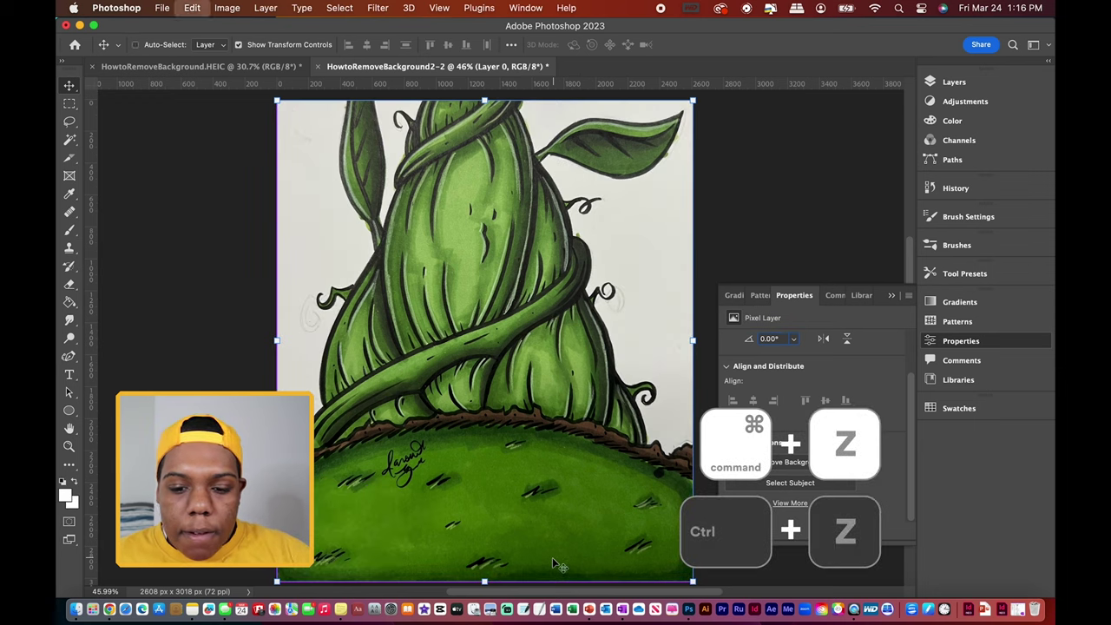
left_click(815, 489)
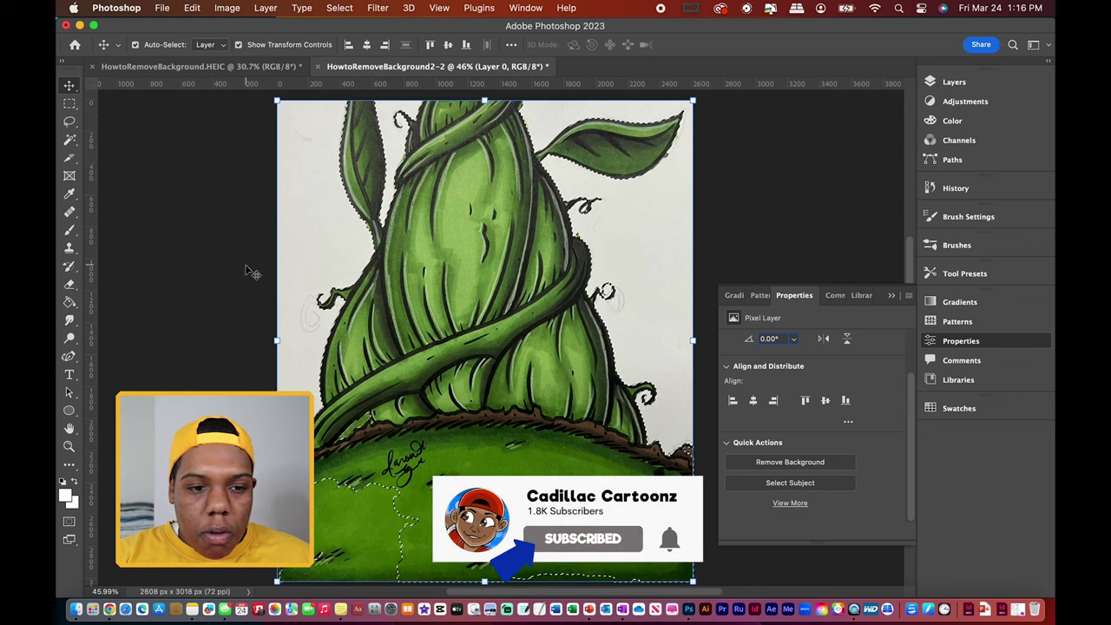
left_click(73, 139)
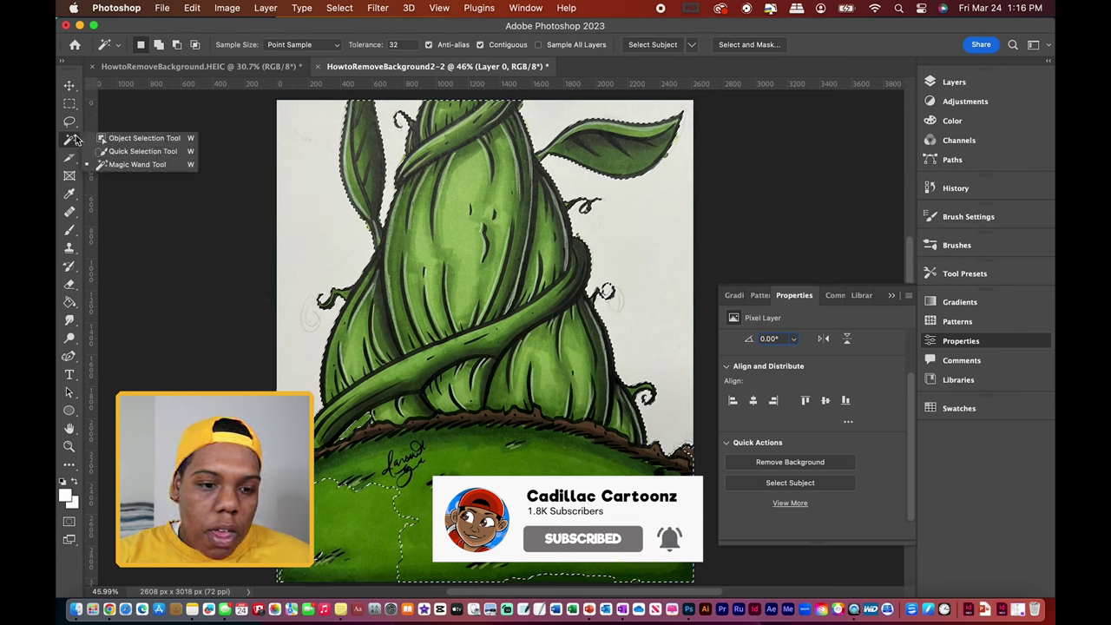
Shift-brush with the Quick Selection Tool to add the left and bottom grass to the selection
left_click(174, 152)
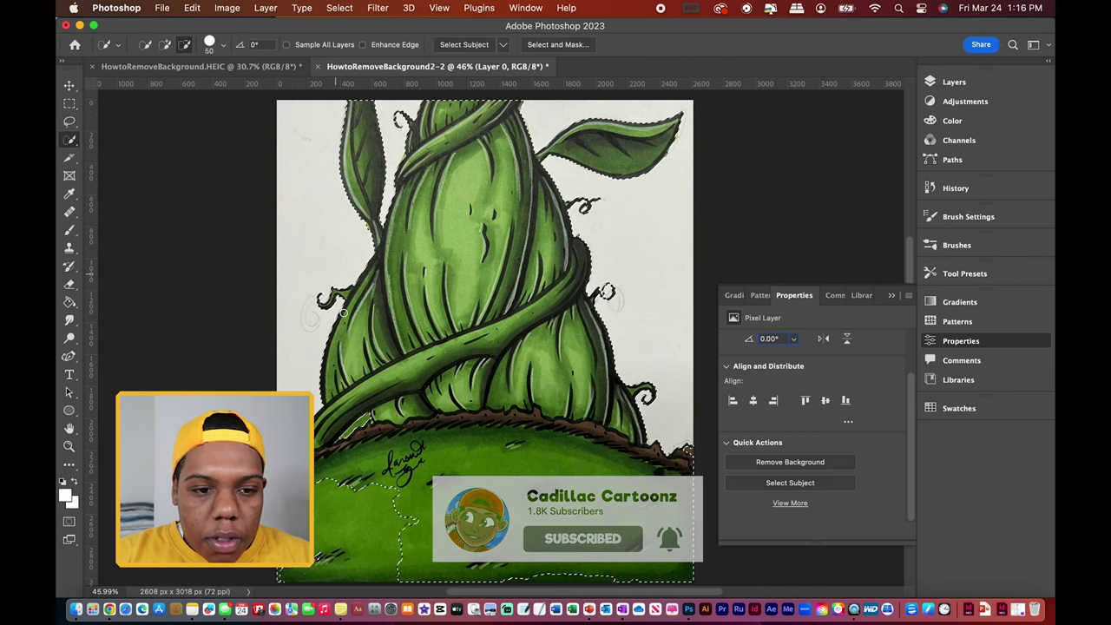
key("shift")
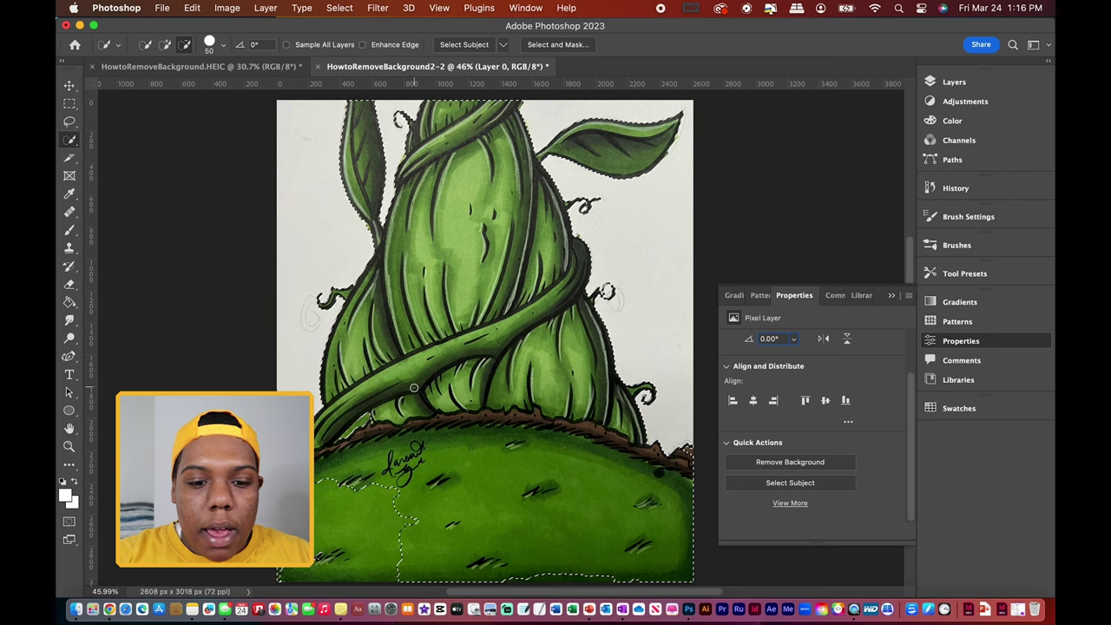
key("shift")
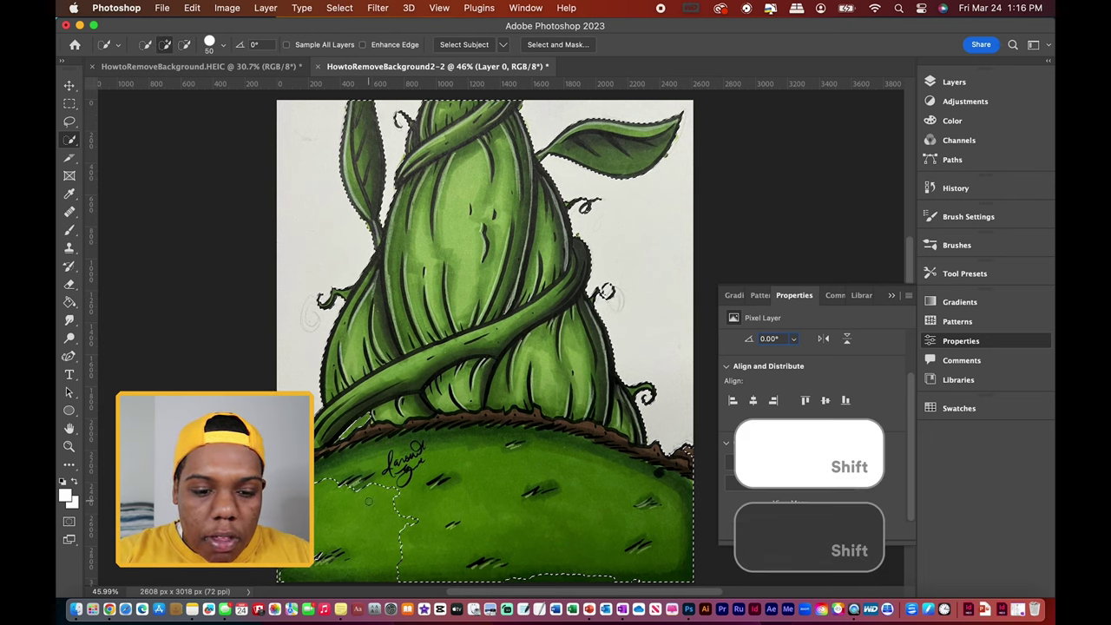
mouse_move(368, 500)
left_mouse_down()
mouse_move(339, 495)
mouse_move(328, 515)
mouse_move(352, 528)
mouse_move(361, 504)
mouse_move(334, 500)
mouse_move(338, 533)
mouse_move(398, 544)
left_mouse_up()
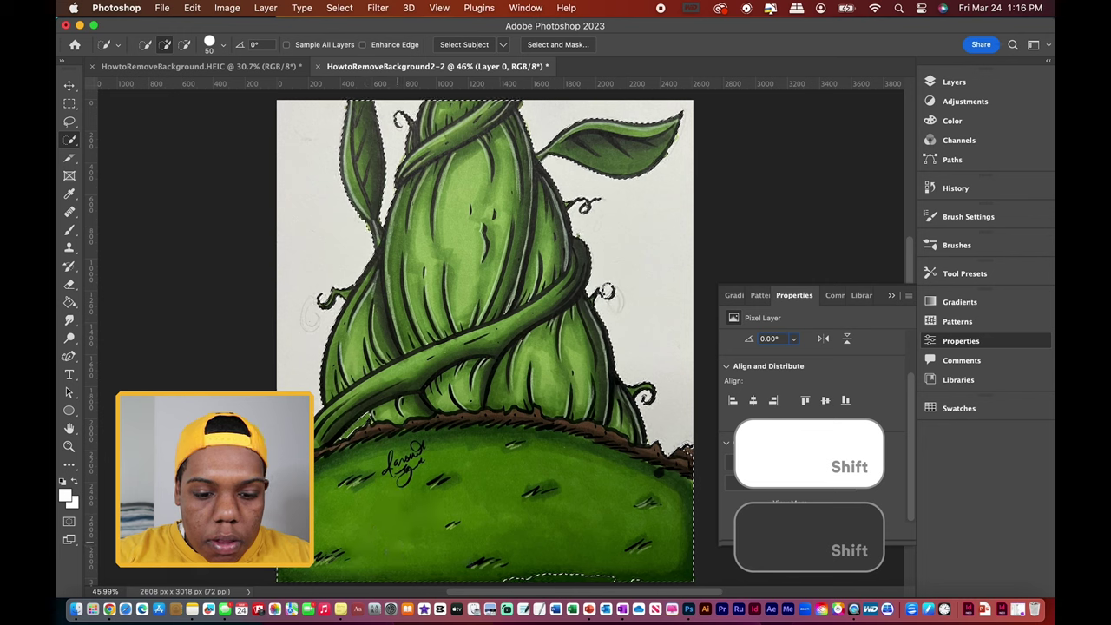
left_click_drag(496, 565, 615, 576)
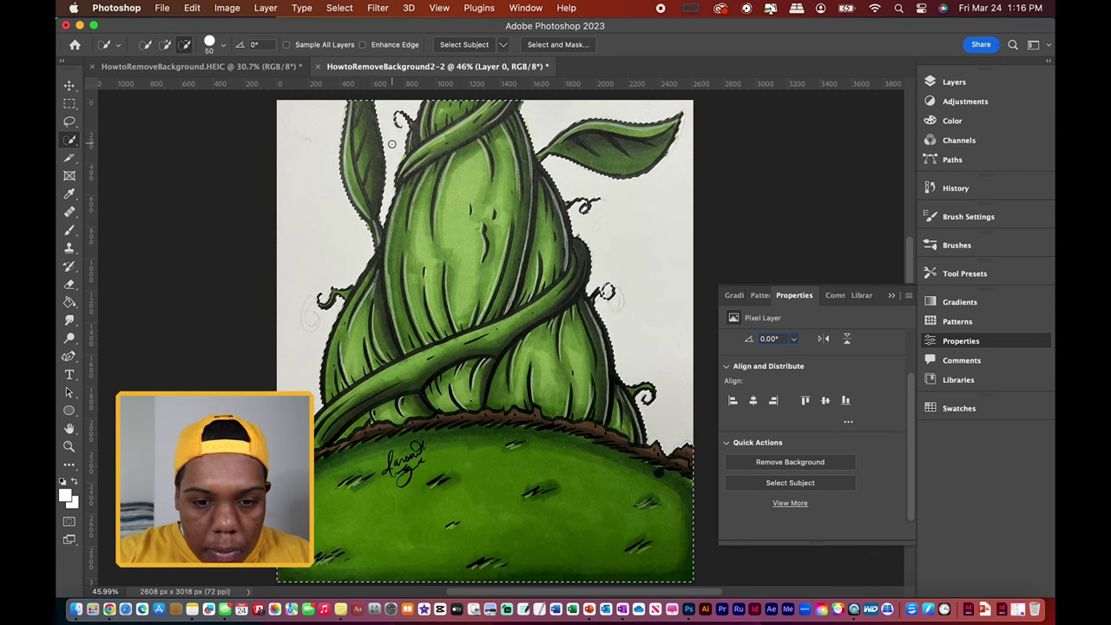
scroll(462, 186, "up", 5)
scroll(389, 148, "up", 1)
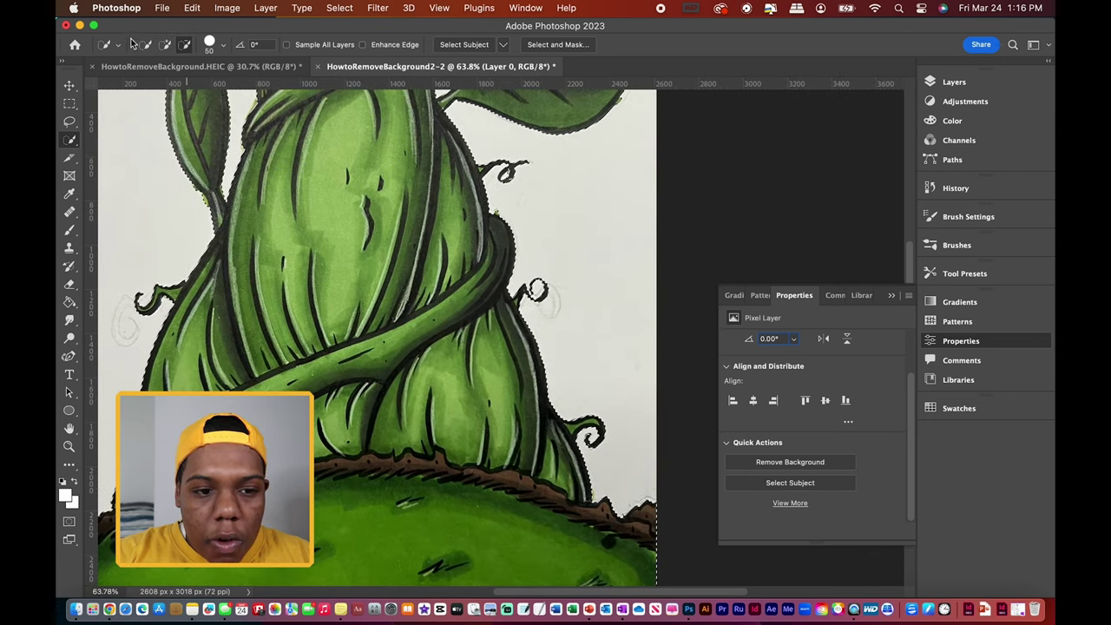
Set the Quick Selection brush size to 17 px
left_click(225, 45)
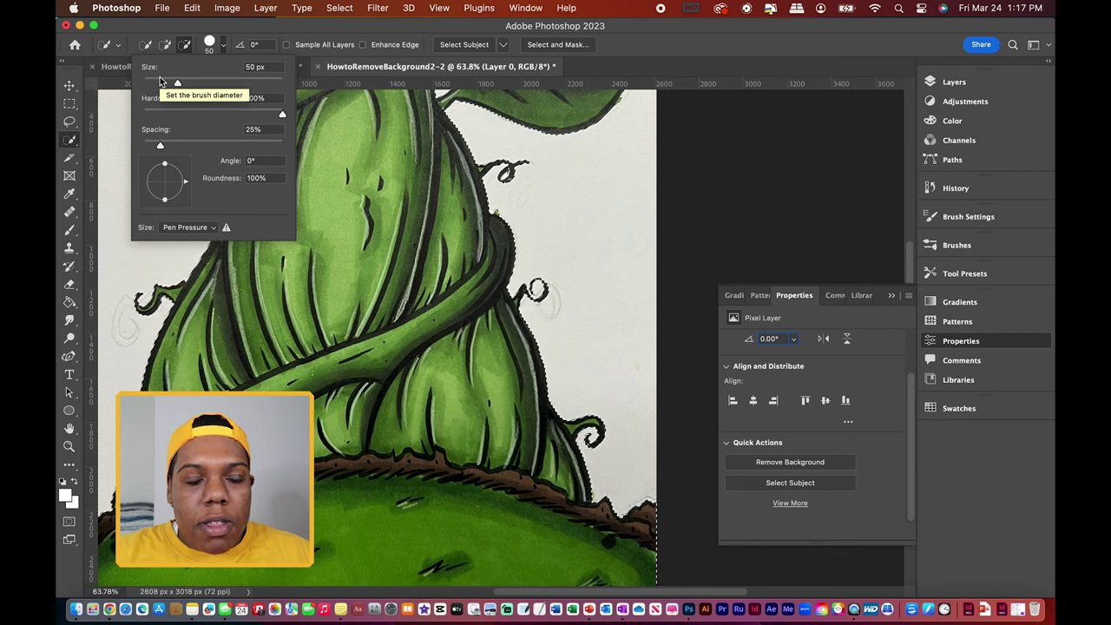
key("Escape")
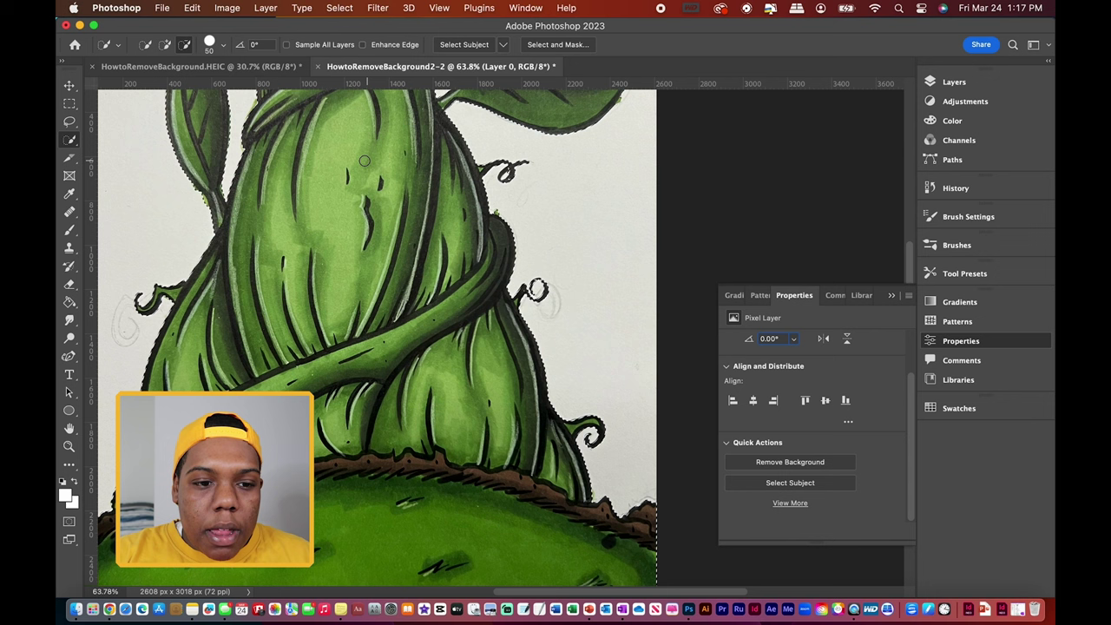
left_click(218, 48)
left_click_drag(174, 83, 158, 84)
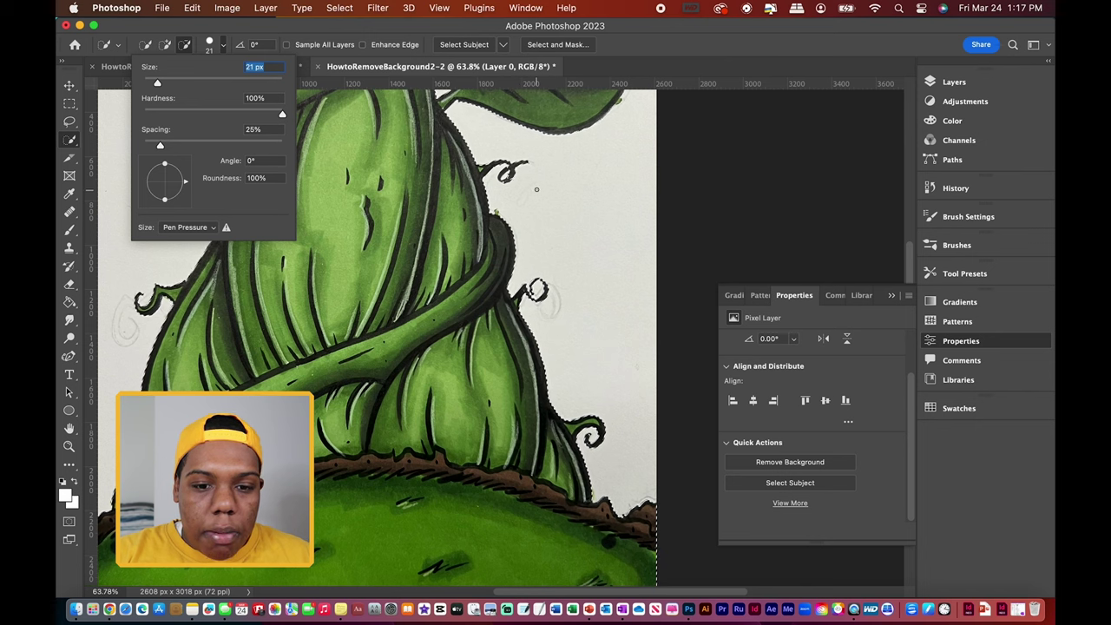
left_click_drag(209, 84, 246, 84)
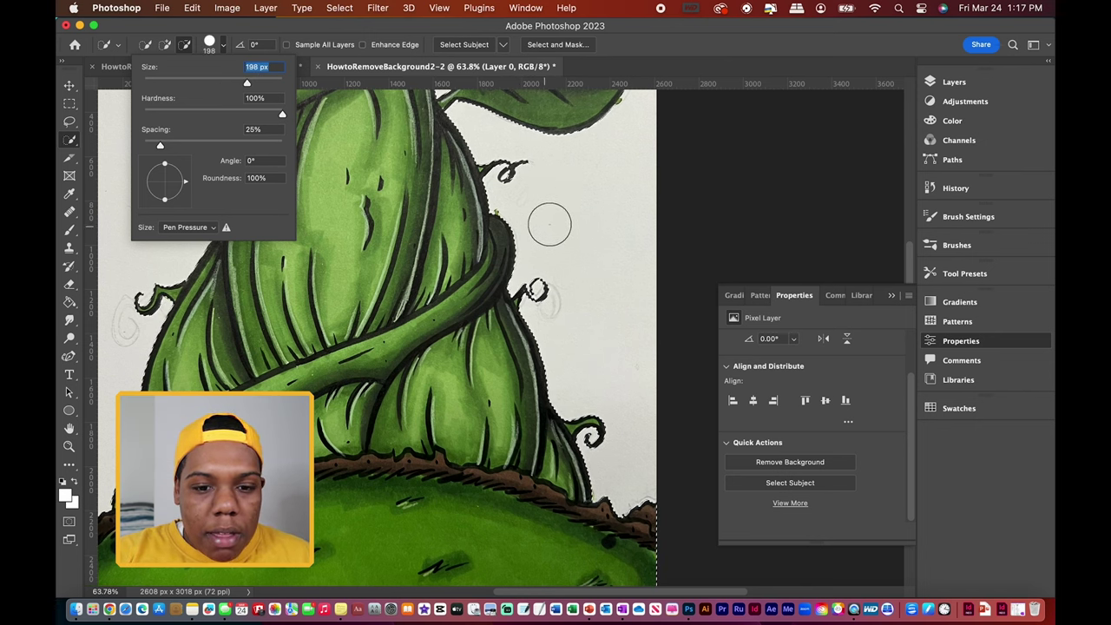
left_click(156, 82)
scroll(404, 186, "up", 4)
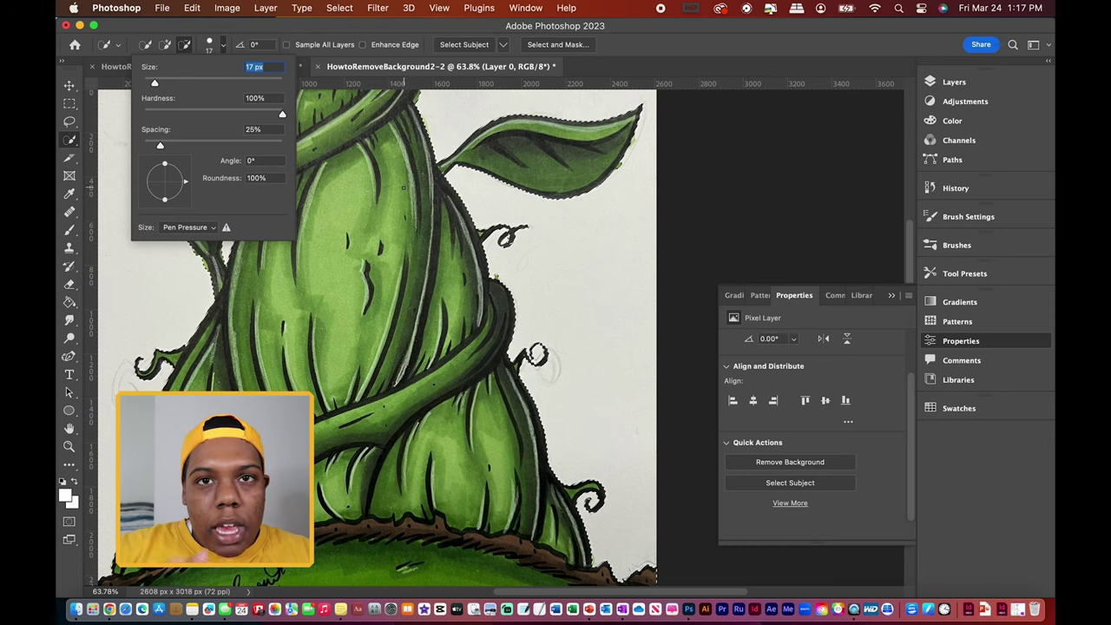
key("shift")
scroll(403, 186, "left", 5)
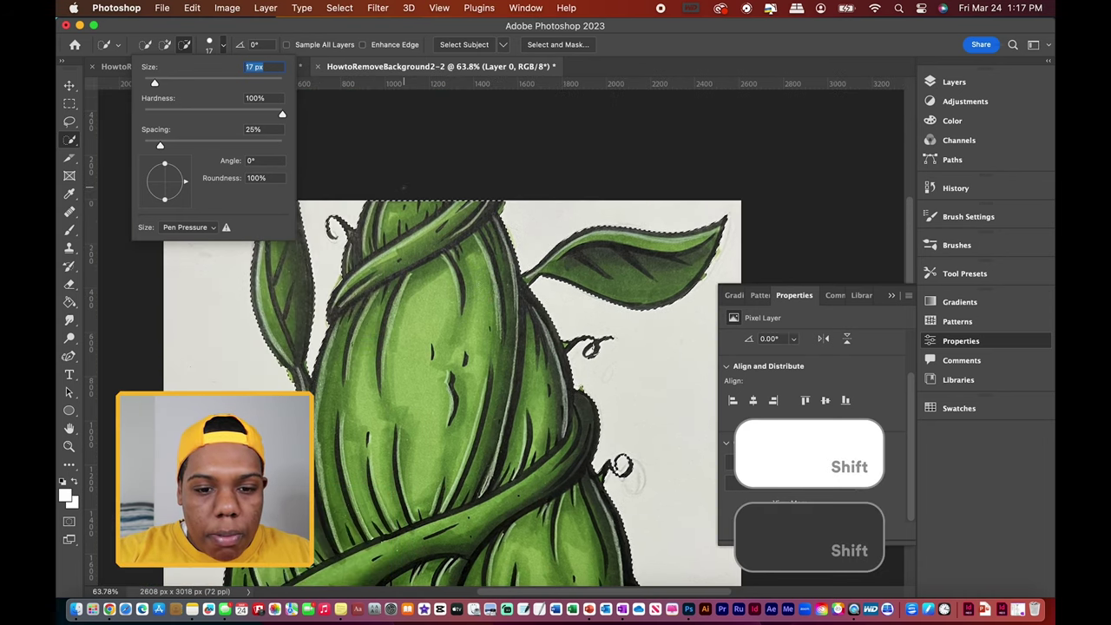
scroll(451, 252, "down", 5)
scroll(469, 269, "right", 2)
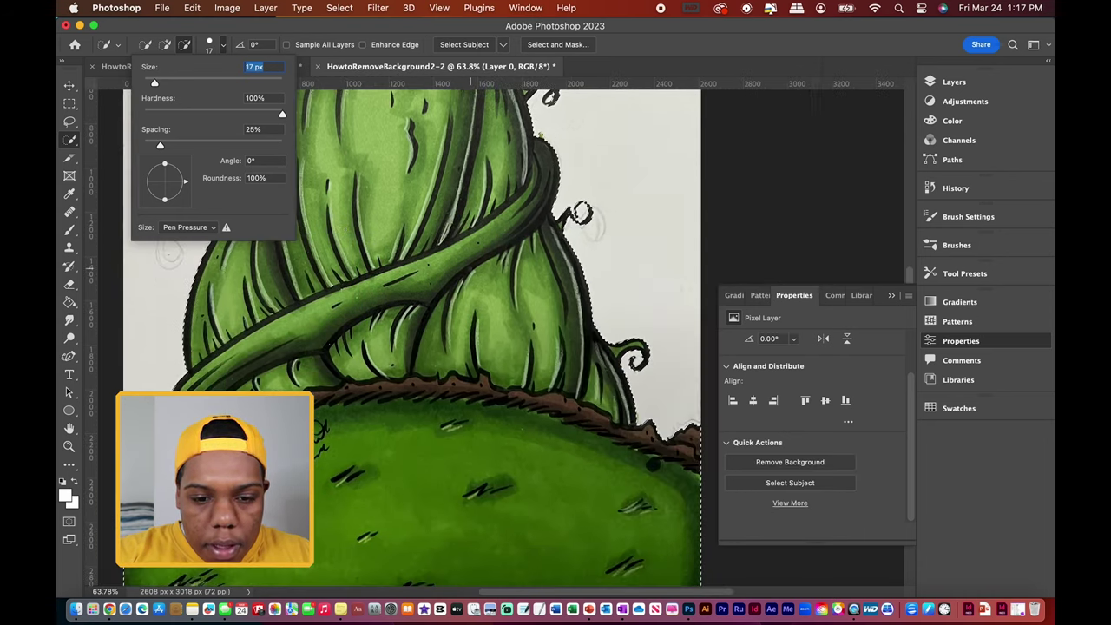
scroll(432, 208, "up", 4)
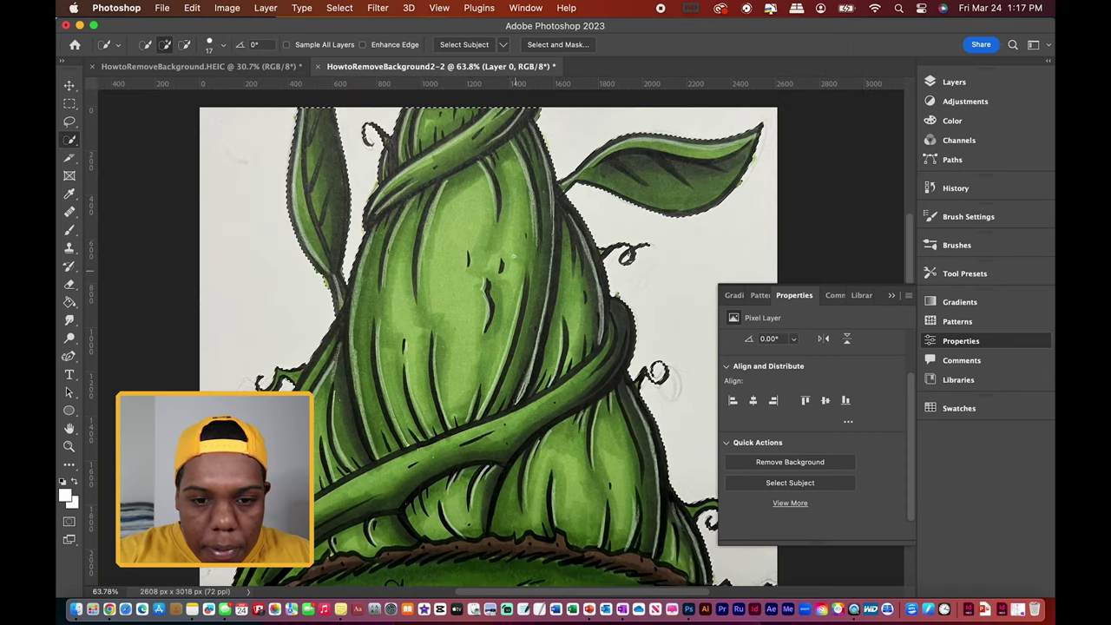
scroll(501, 336, "down", 2)
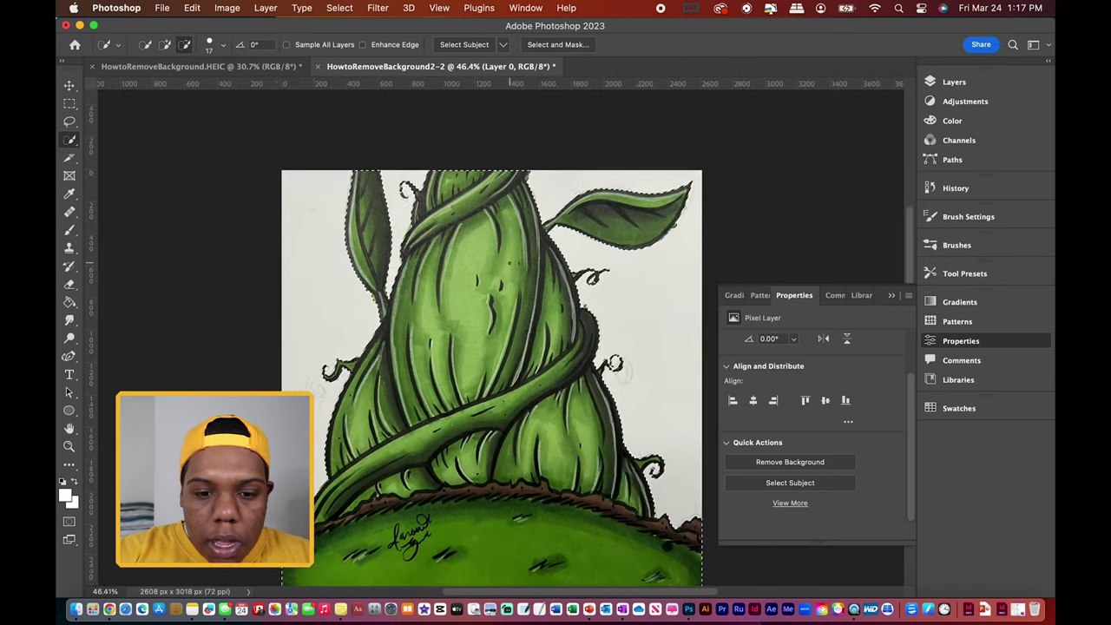
scroll(486, 347, "down", 1)
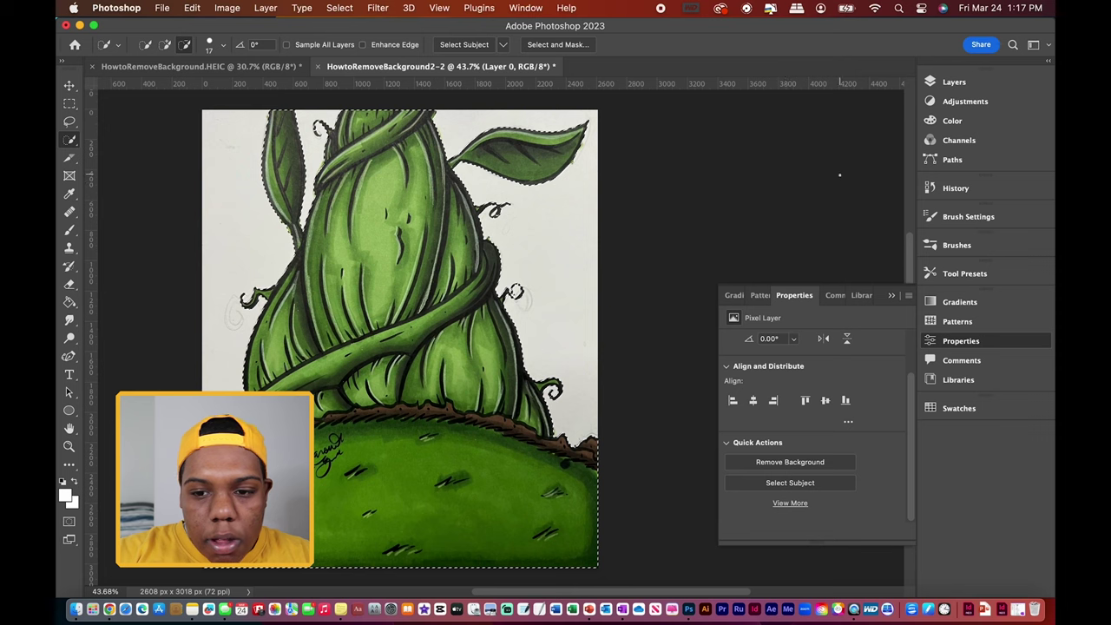
Delete the selected beanstalk by mistake, then undo to restore the artwork
left_click(967, 84)
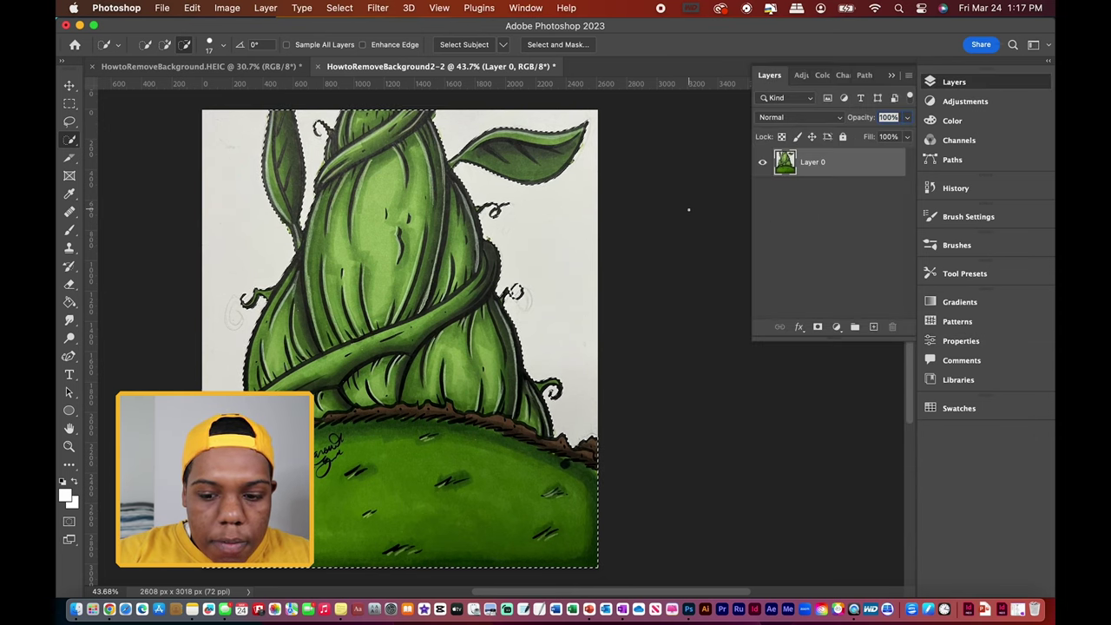
key("BackSpace")
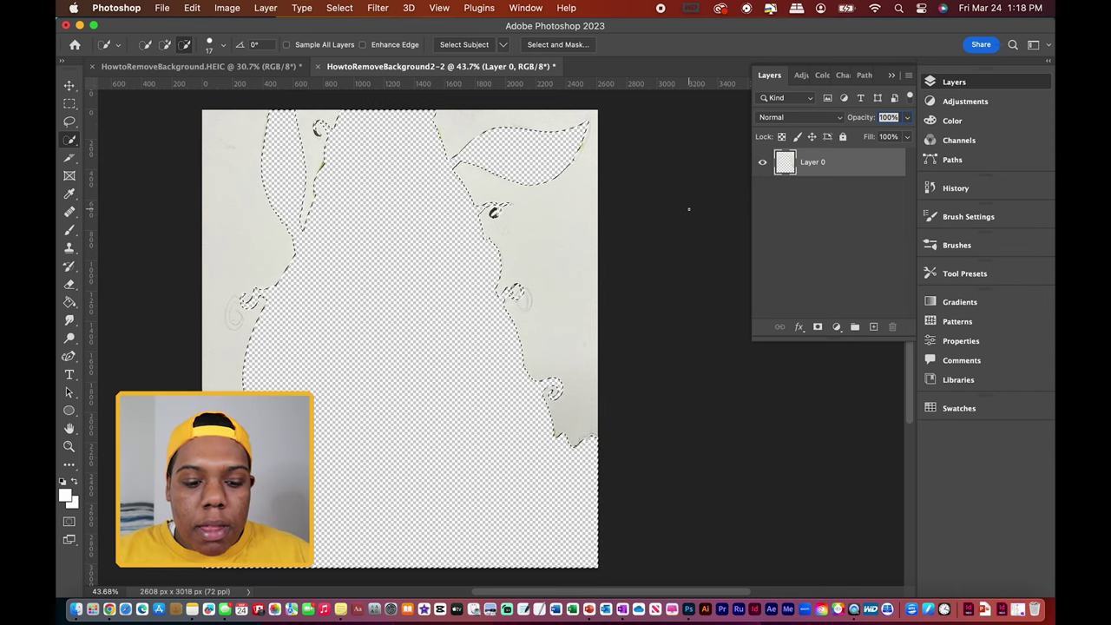
key("super+z")
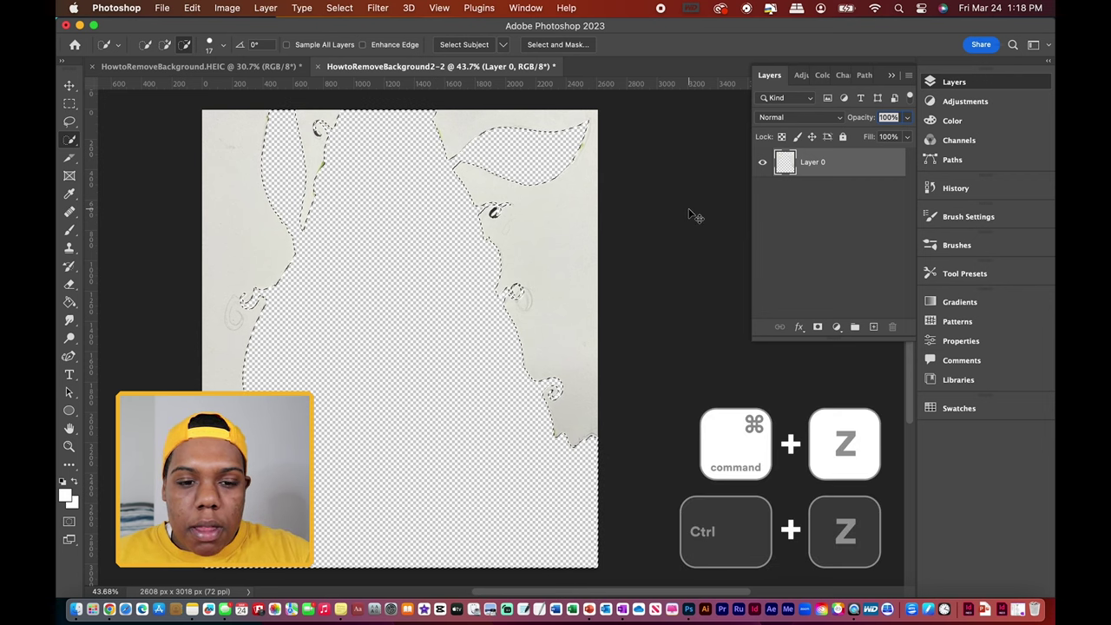
key("super+z")
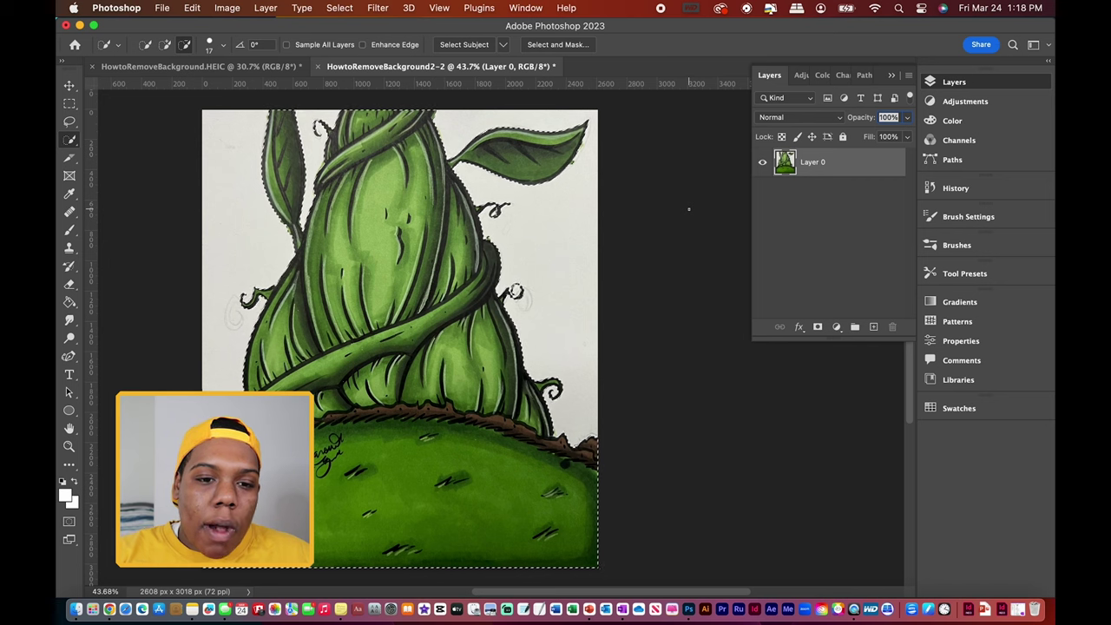
Invert the selection, delete the white paper background, and deselect
left_click(340, 8)
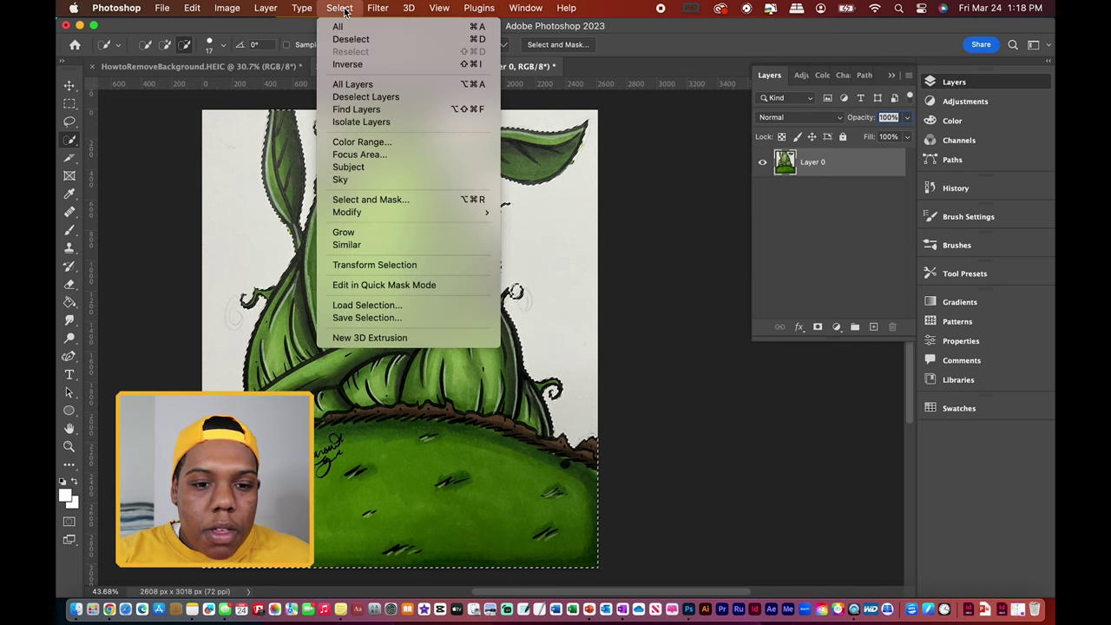
left_click(345, 65)
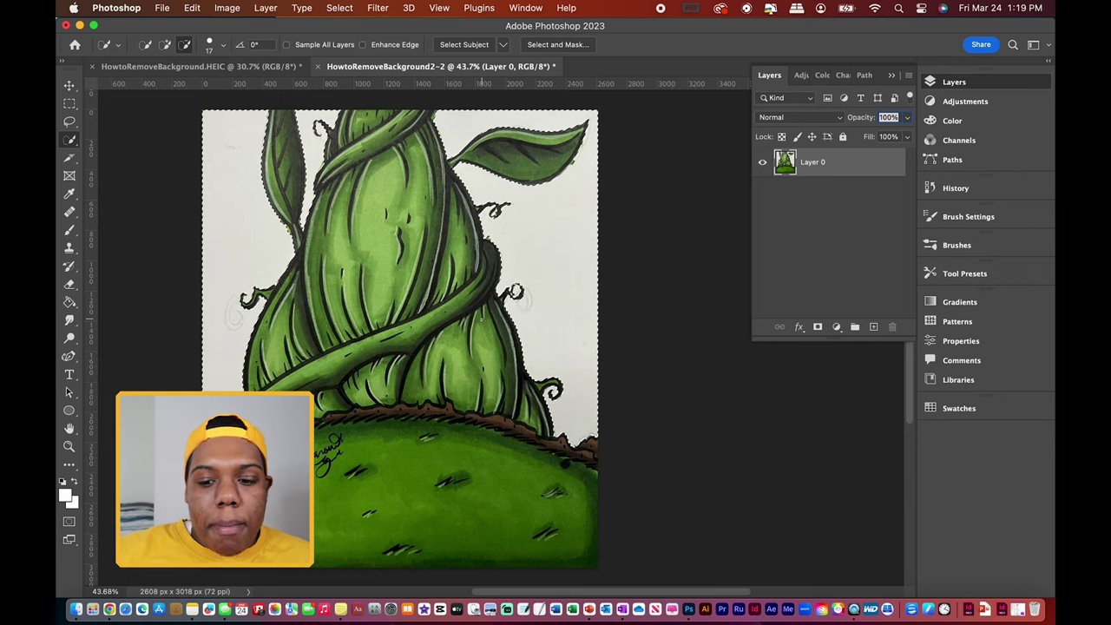
key("BackSpace")
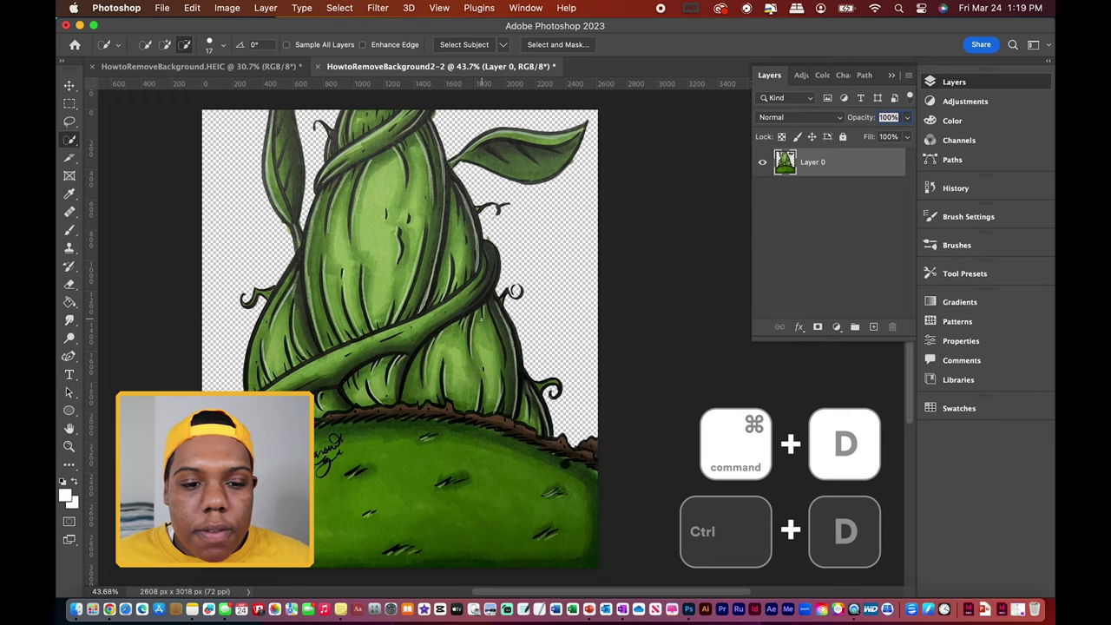
key("super+d")
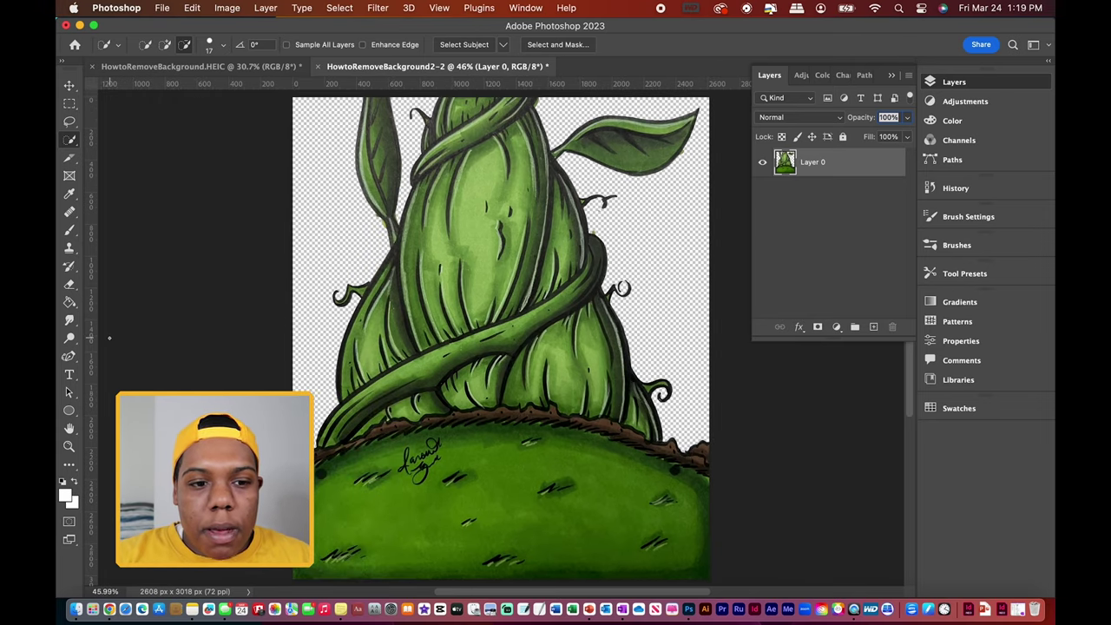
Erase the stray green bit and dark speck beside the stem with the Eraser
left_click(71, 284)
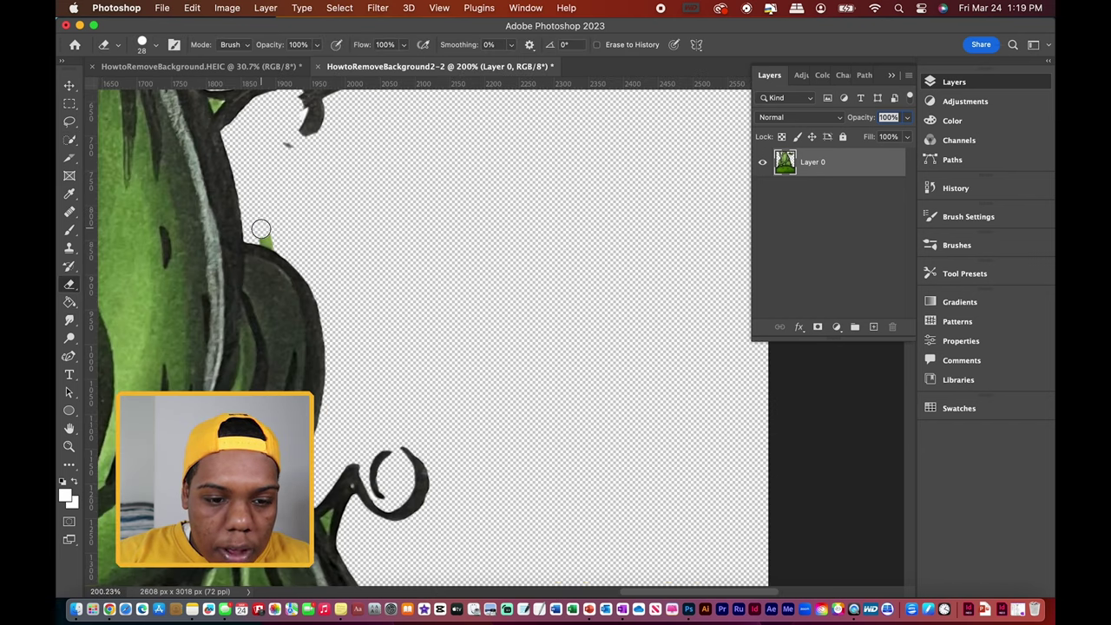
mouse_move(276, 237)
left_mouse_down()
mouse_move(265, 235)
mouse_move(285, 218)
mouse_move(280, 142)
mouse_move(313, 151)
left_mouse_up()
scroll(399, 189, "up", 10)
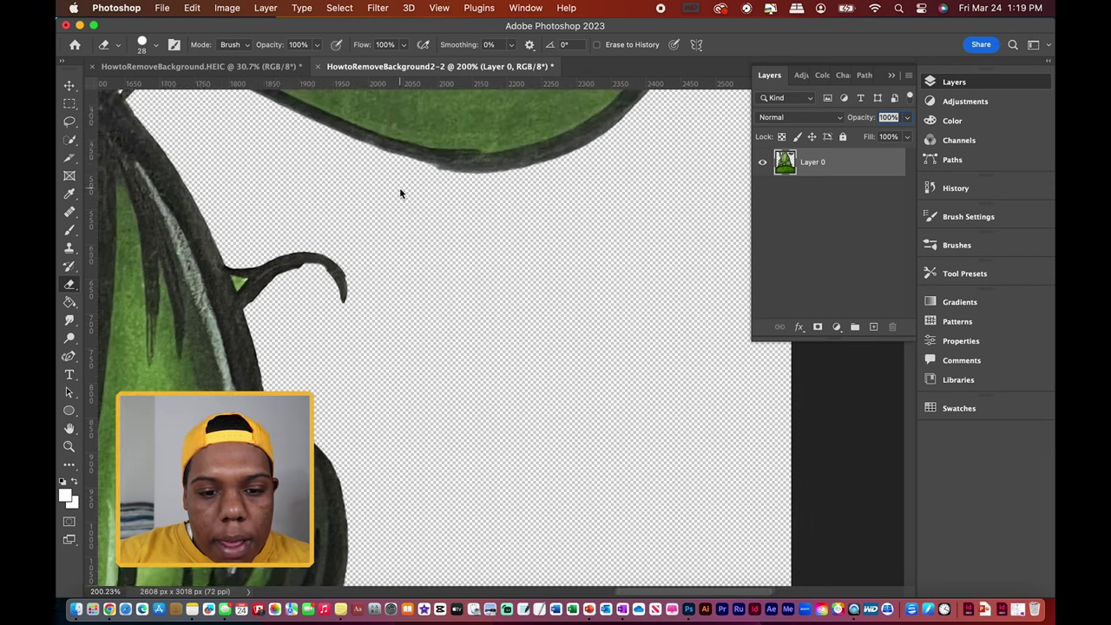
scroll(396, 194, "right", 10)
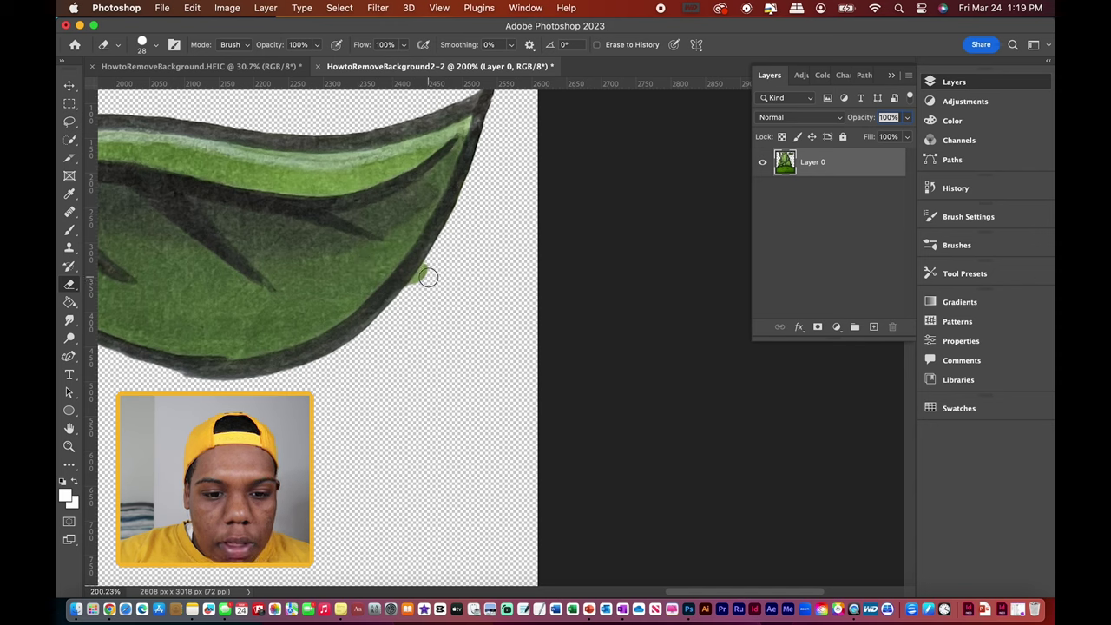
Magic Wand-select and delete the small green blobs by the leaf and along the stem edge
left_click(70, 141)
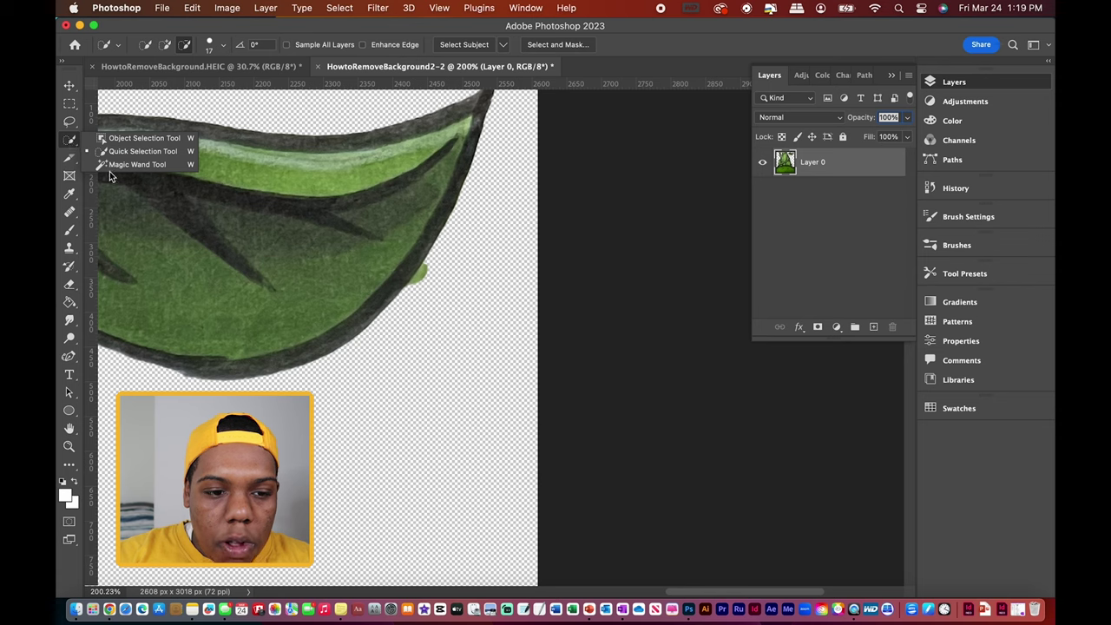
left_click(110, 165)
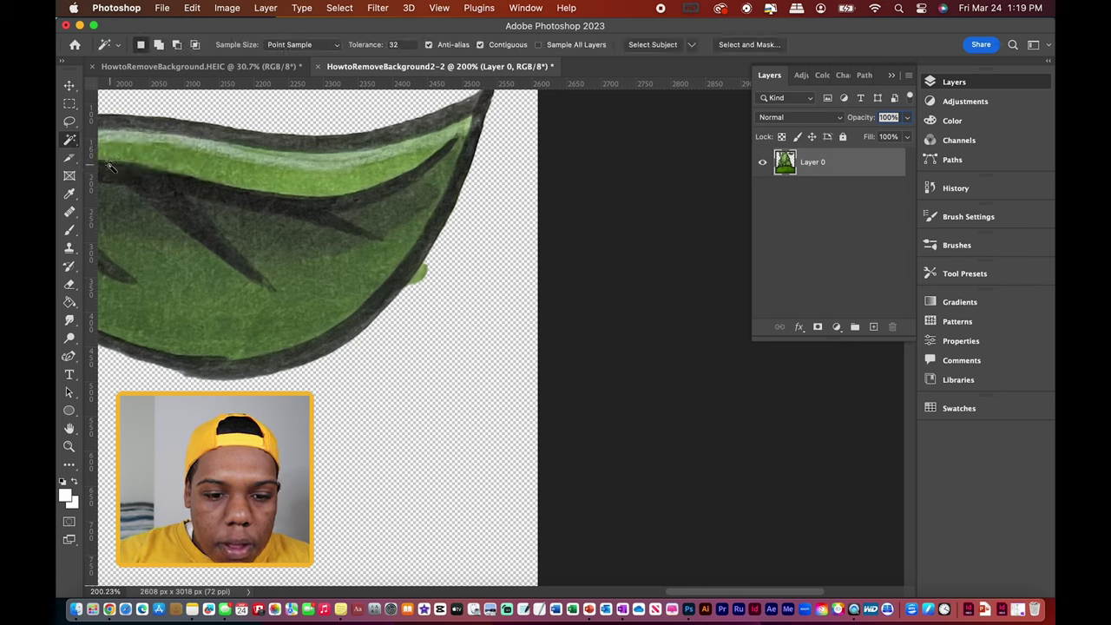
left_click(418, 274)
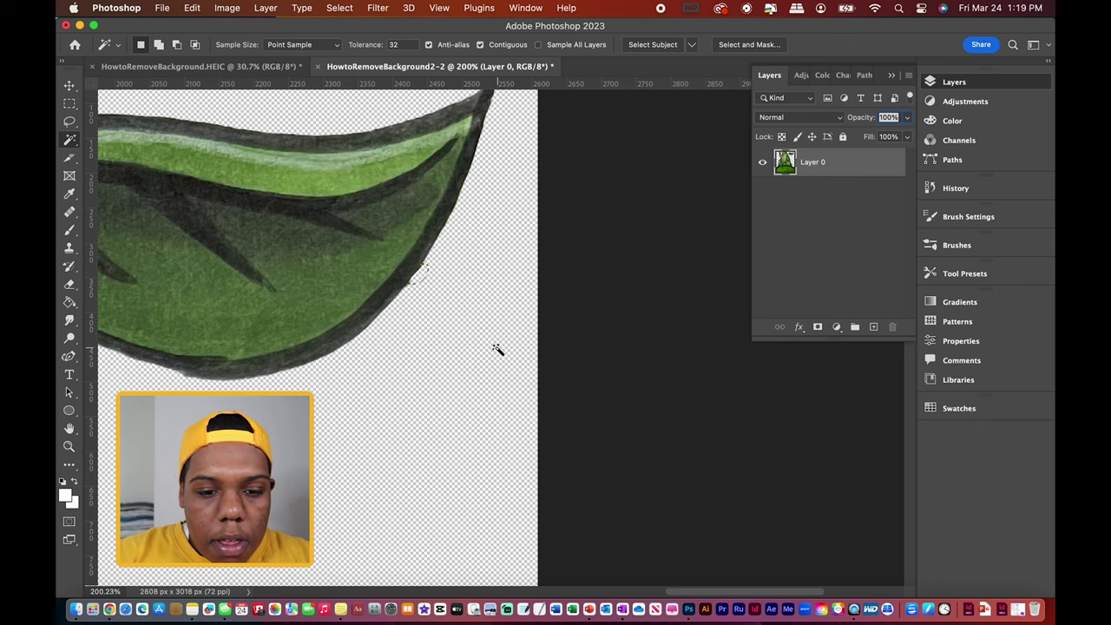
key("Delete")
scroll(497, 348, "down", 2)
scroll(497, 349, "left", 6)
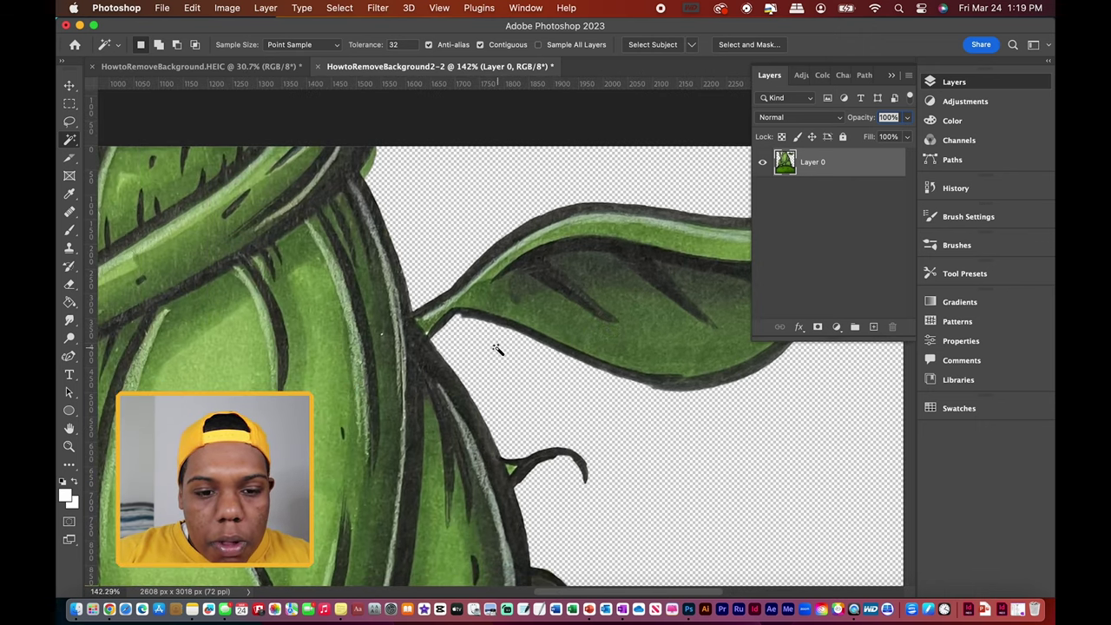
scroll(340, 178, "up", 3)
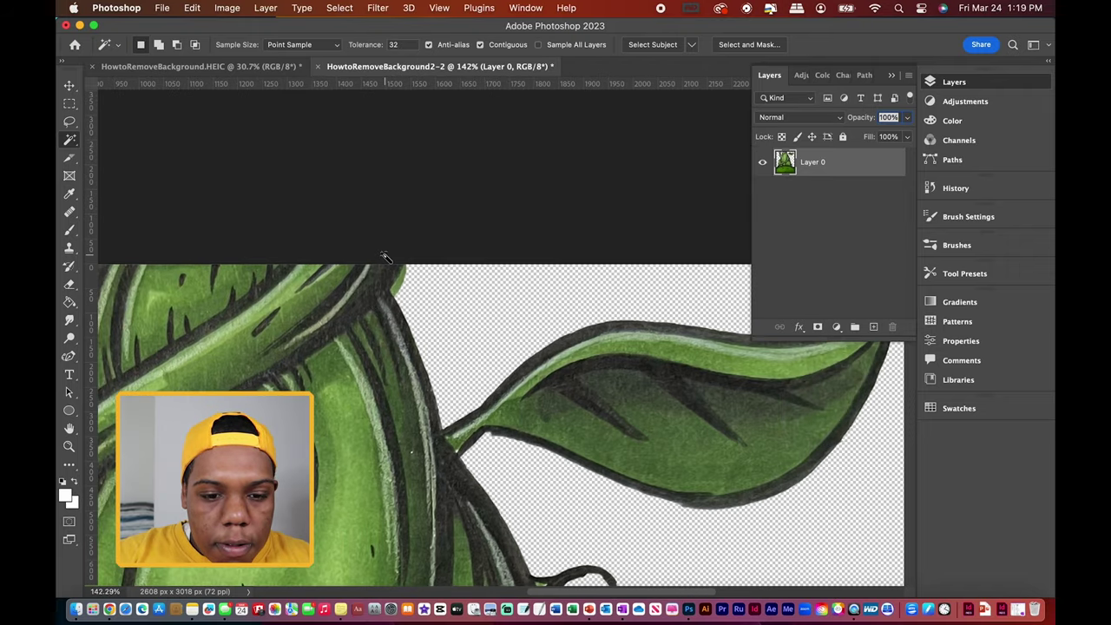
scroll(384, 255, "up", 5)
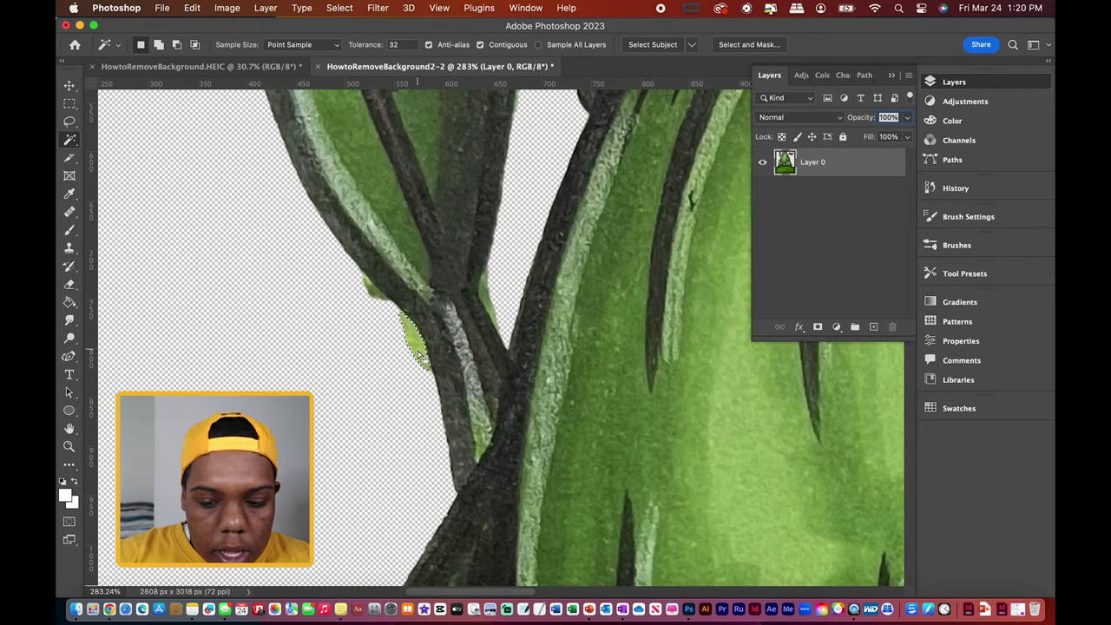
left_click(418, 354)
key("Delete")
key("super+d")
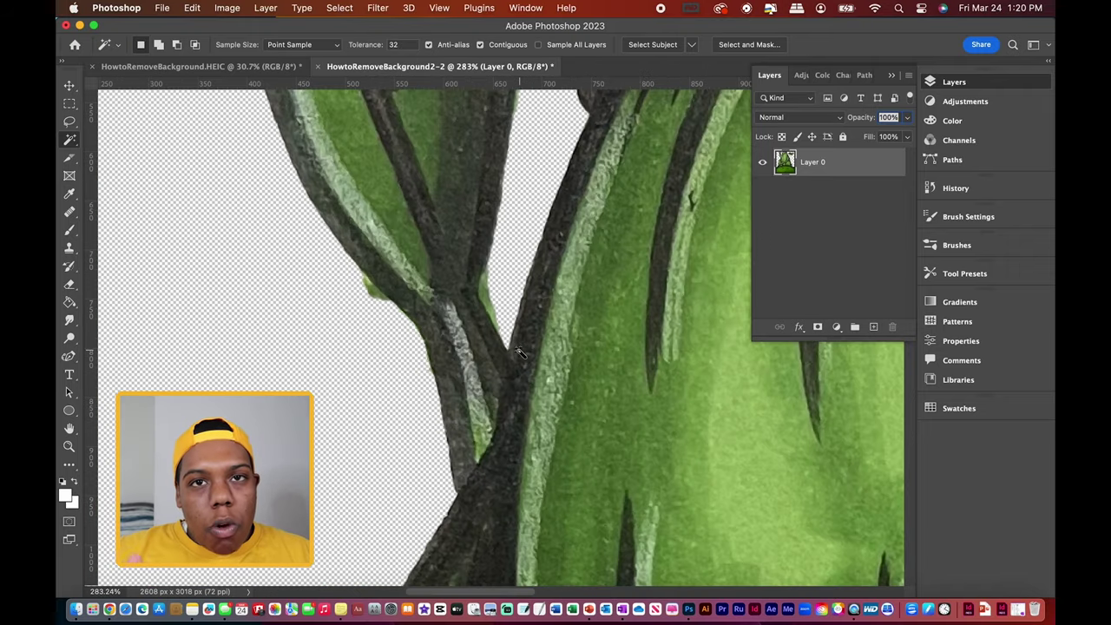
Select and delete the two green patches on the branch edges, then fit the image to the window
left_click(486, 296)
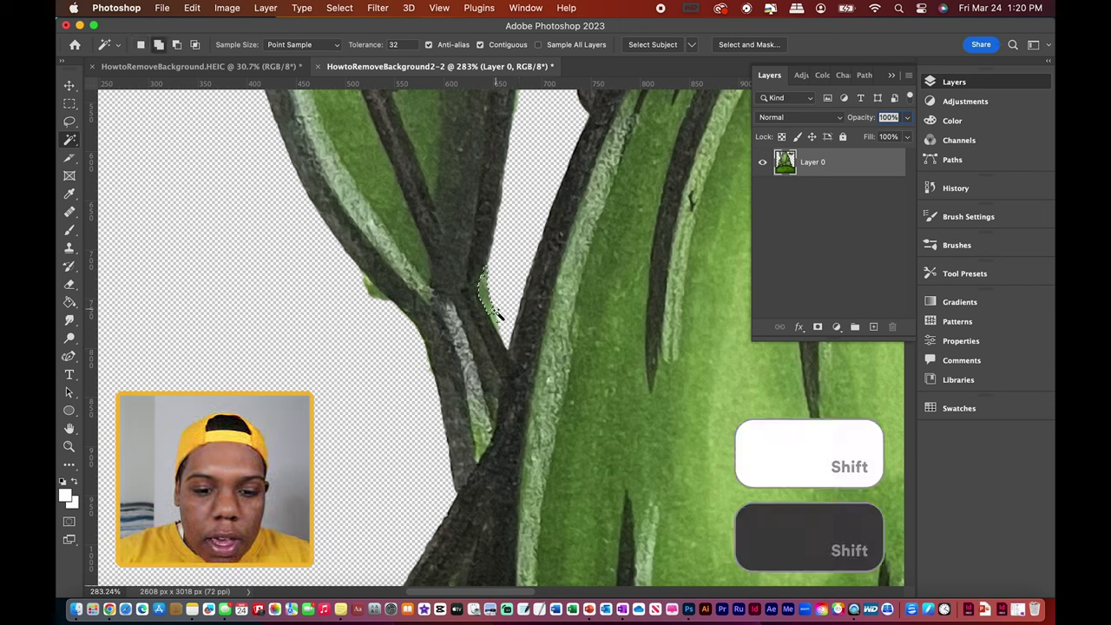
left_click(495, 317, "shift")
left_click(371, 286, "shift")
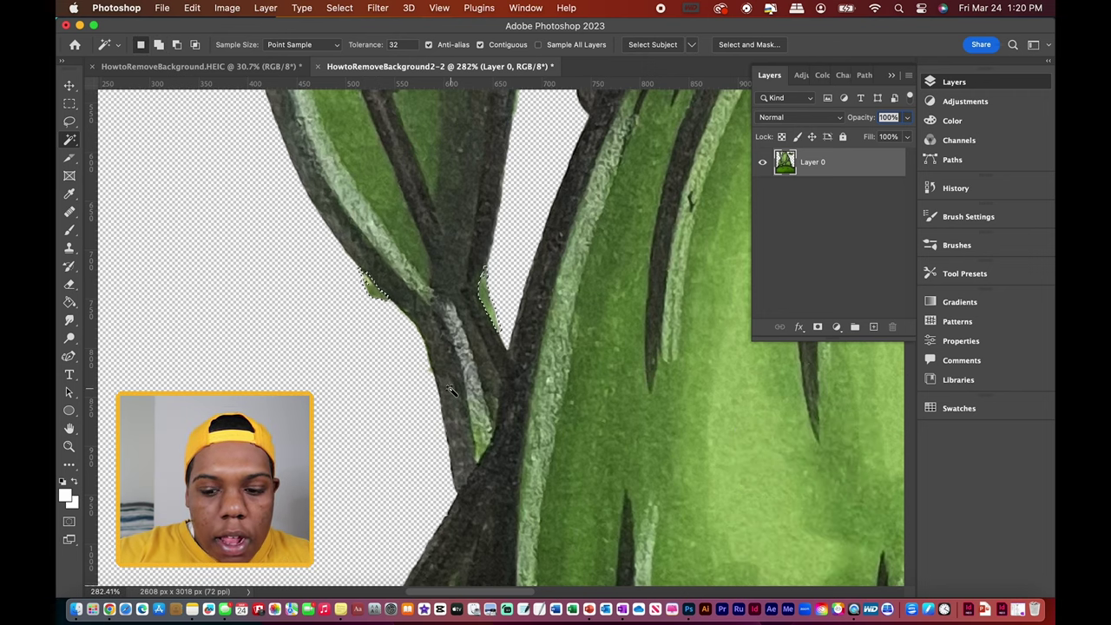
key("BackSpace")
key("super+0")
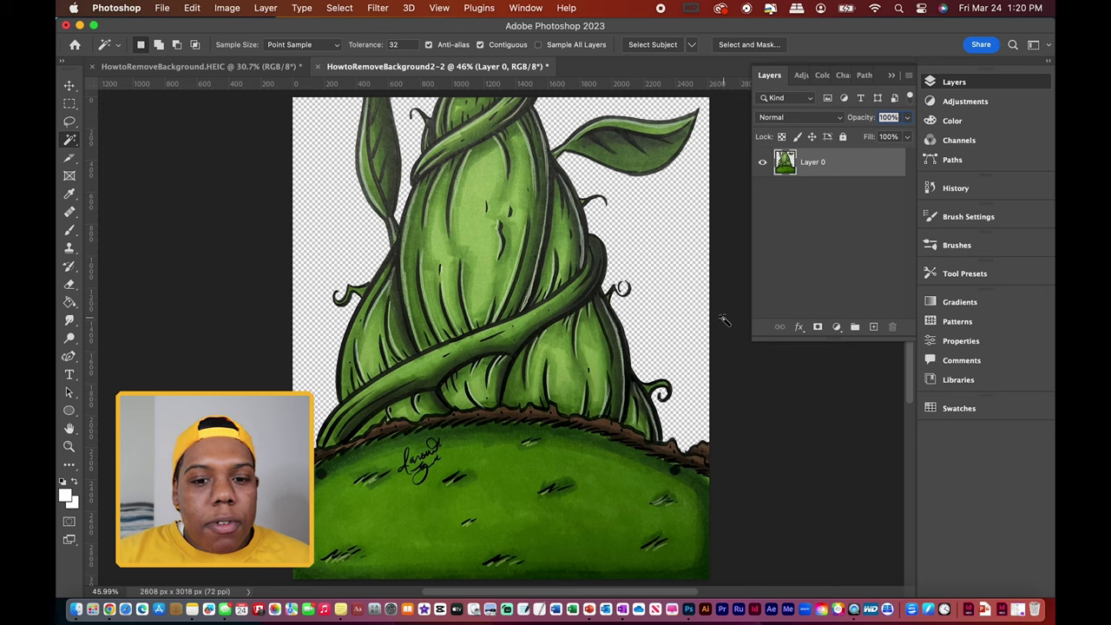
Place IMG_6930 from Finder, scale it over the upper canvas, and move it below Layer 0
left_click(73, 590)
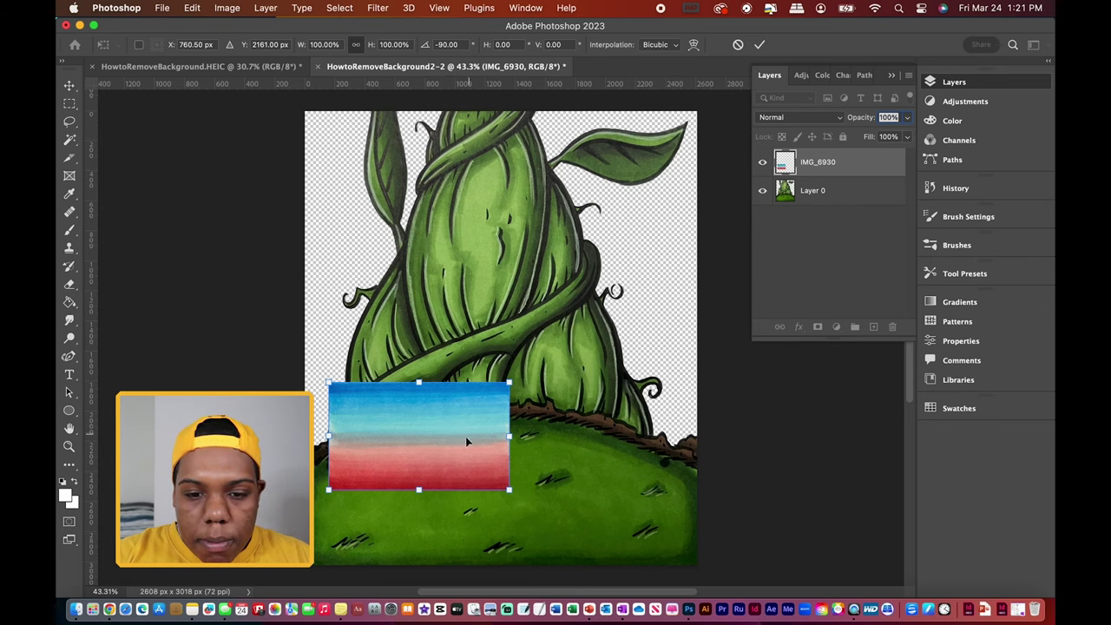
left_click_drag(464, 430, 440, 155)
left_click_drag(485, 219, 651, 423)
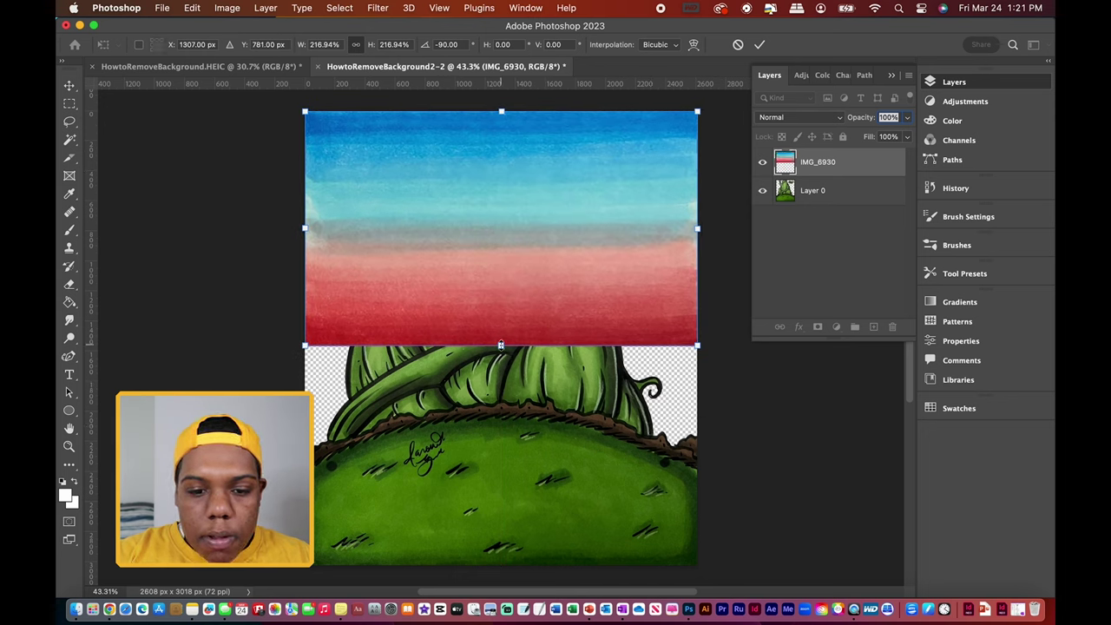
left_click_drag(500, 345, 501, 478)
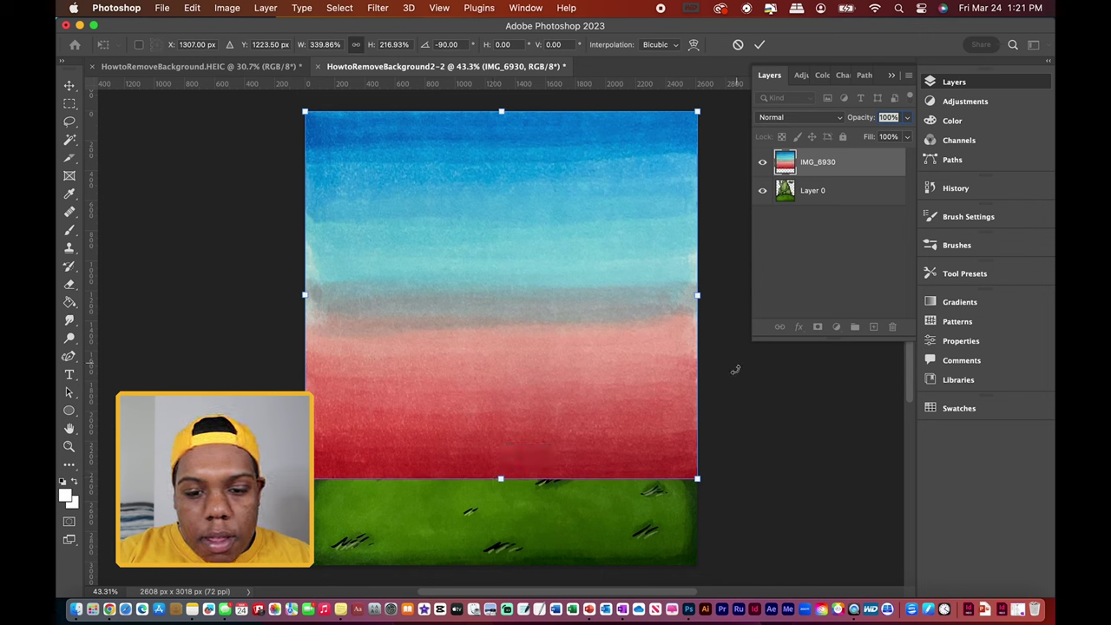
key("Return")
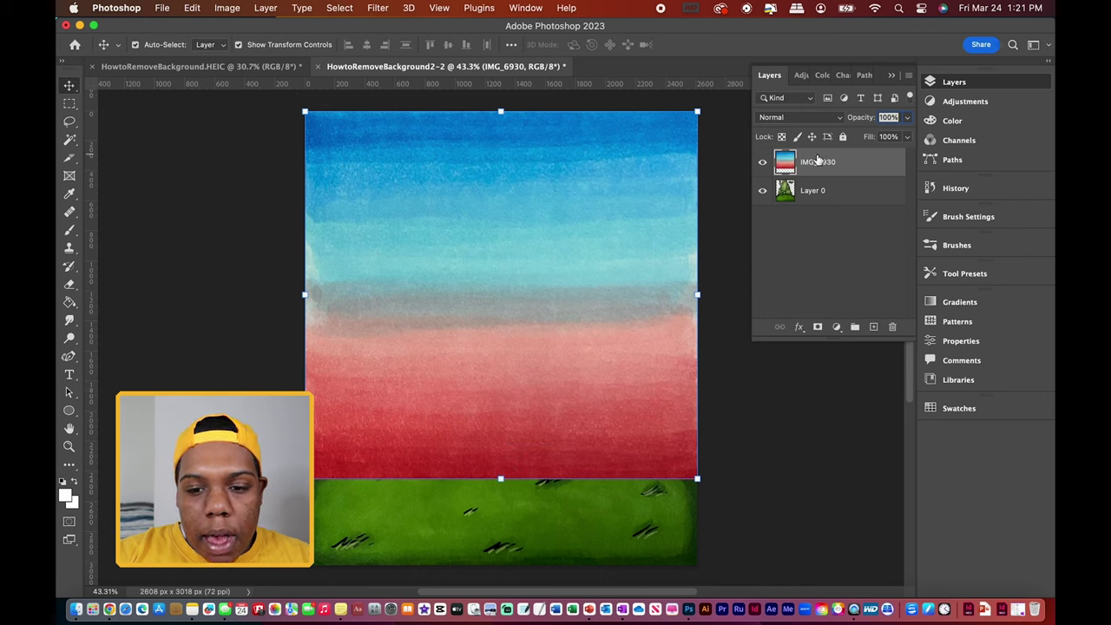
left_click_drag(821, 161, 815, 209)
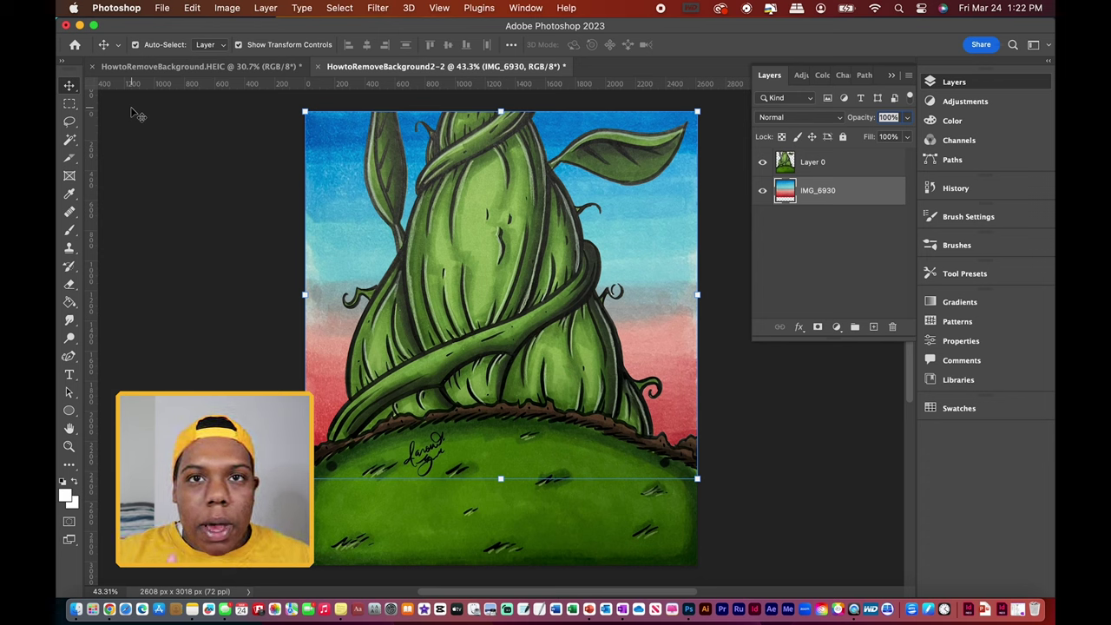
left_click(377, 9)
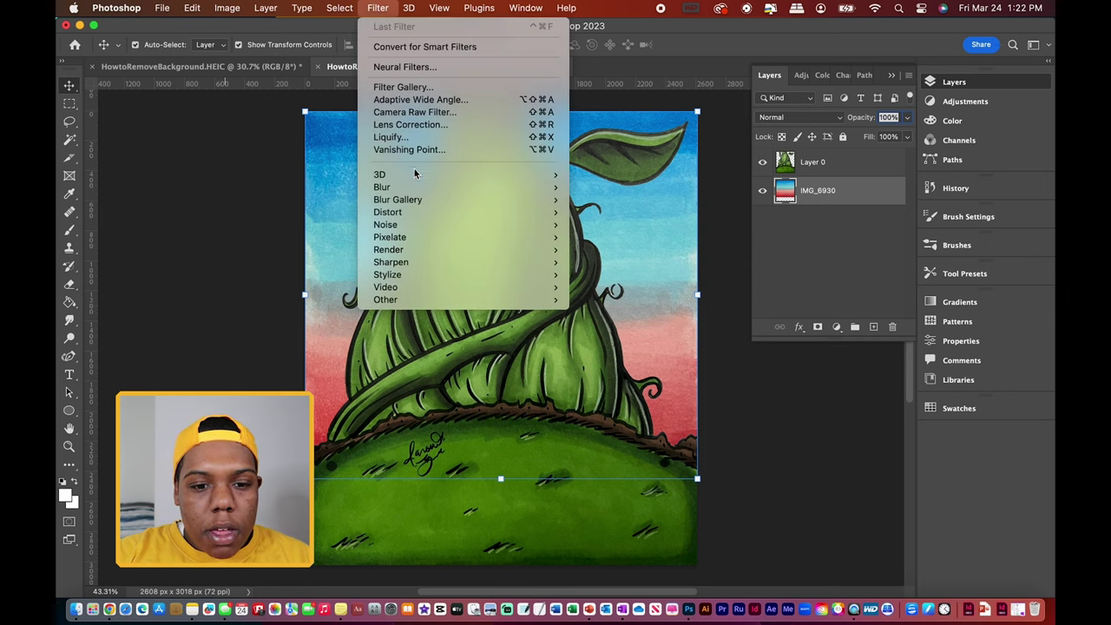
mouse_move(414, 178)
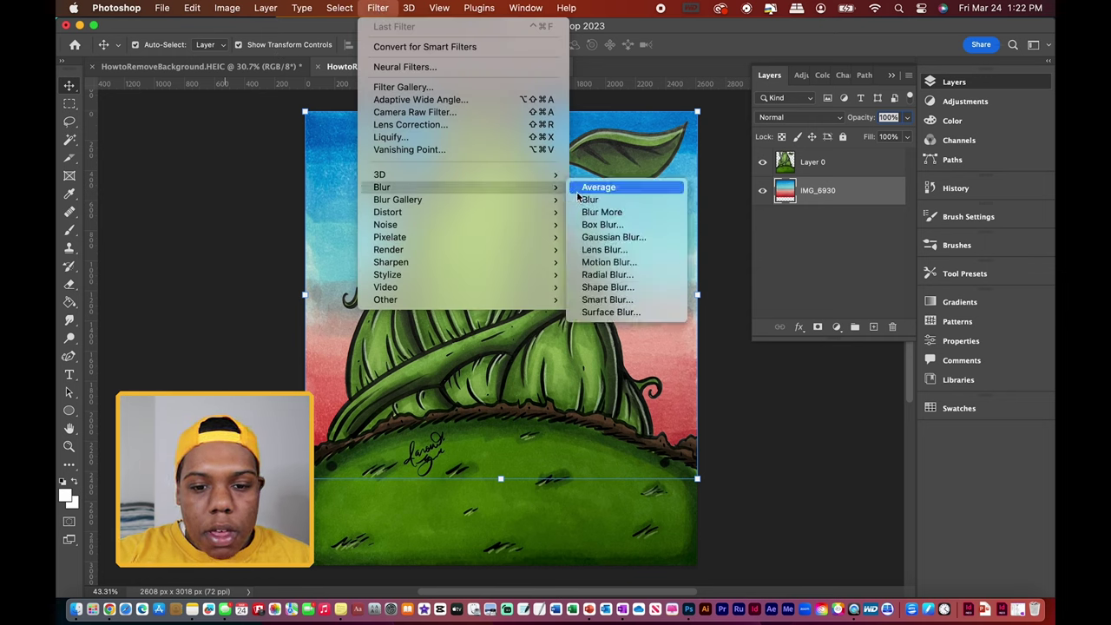
left_click(612, 237)
left_click_drag(730, 135, 835, 164)
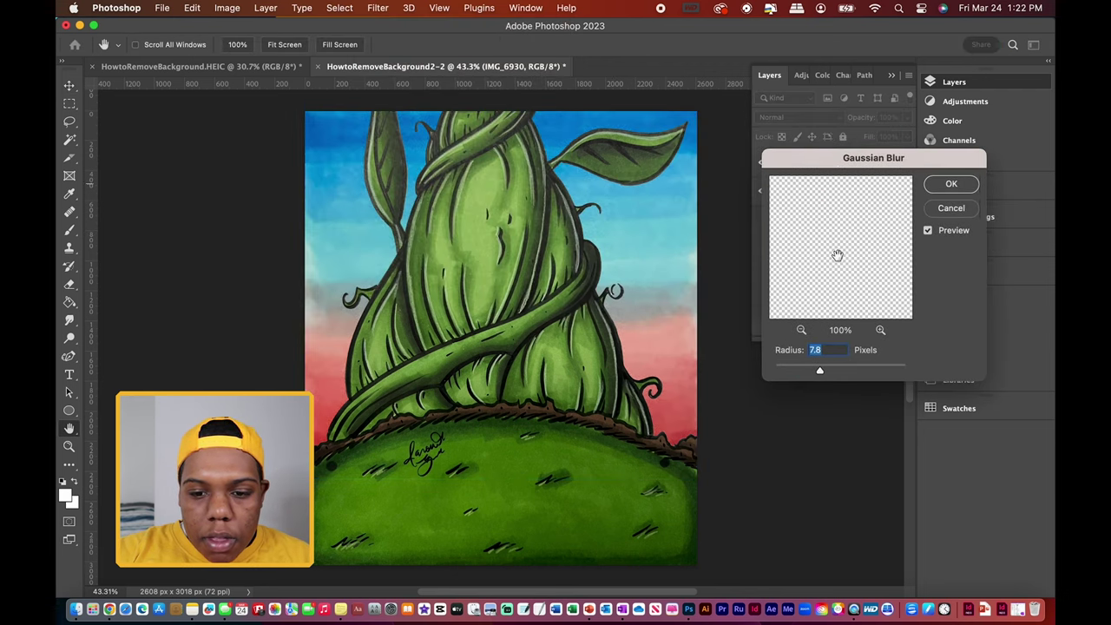
left_click_drag(824, 373, 845, 370)
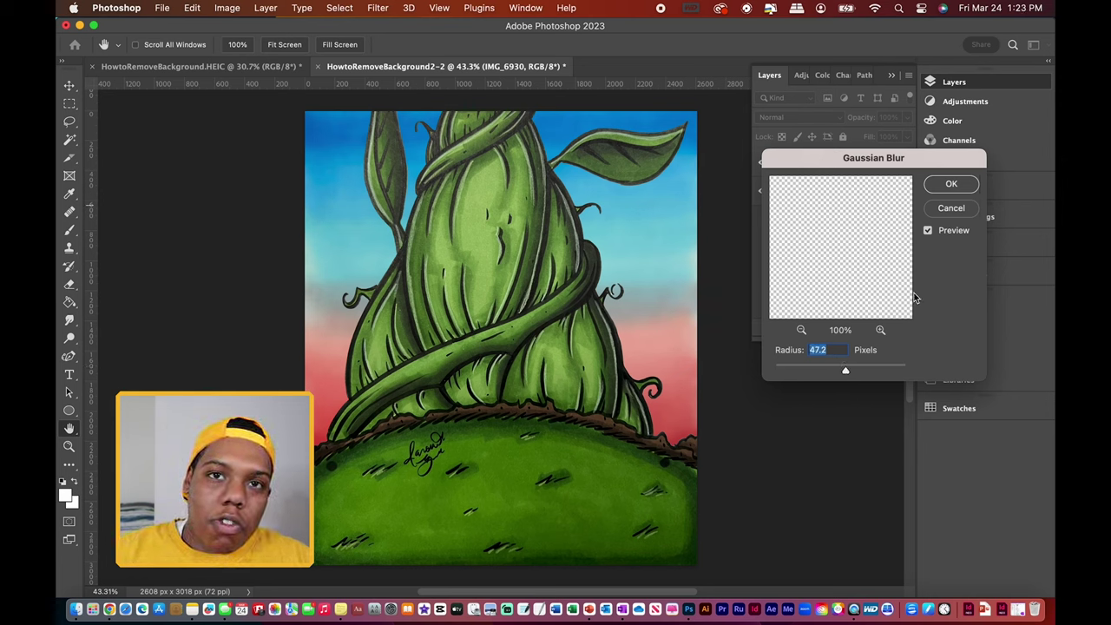
left_click(951, 208)
Stretch IMG_6930's left and right edges past the canvas sides, raise the top slightly, and commit
left_click(834, 416)
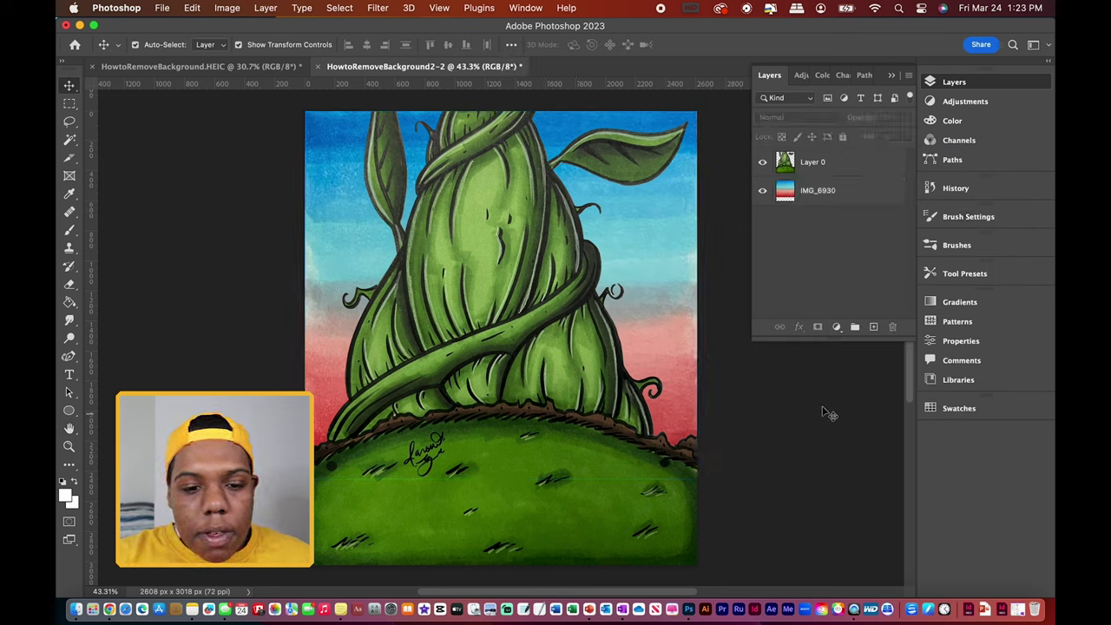
left_click(682, 296)
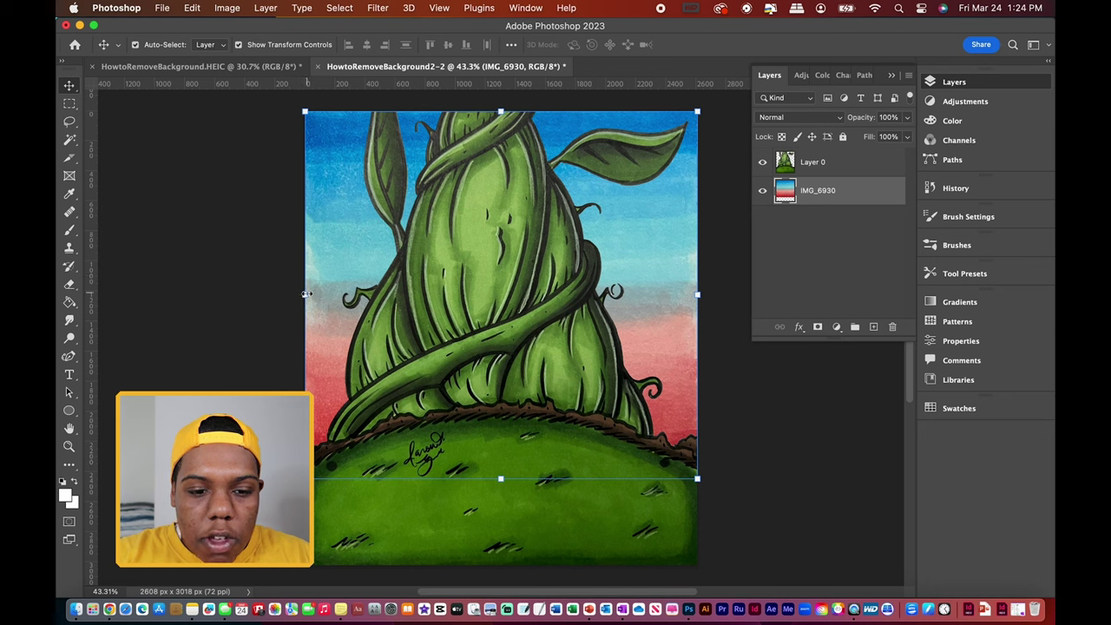
left_click_drag(305, 295, 266, 294)
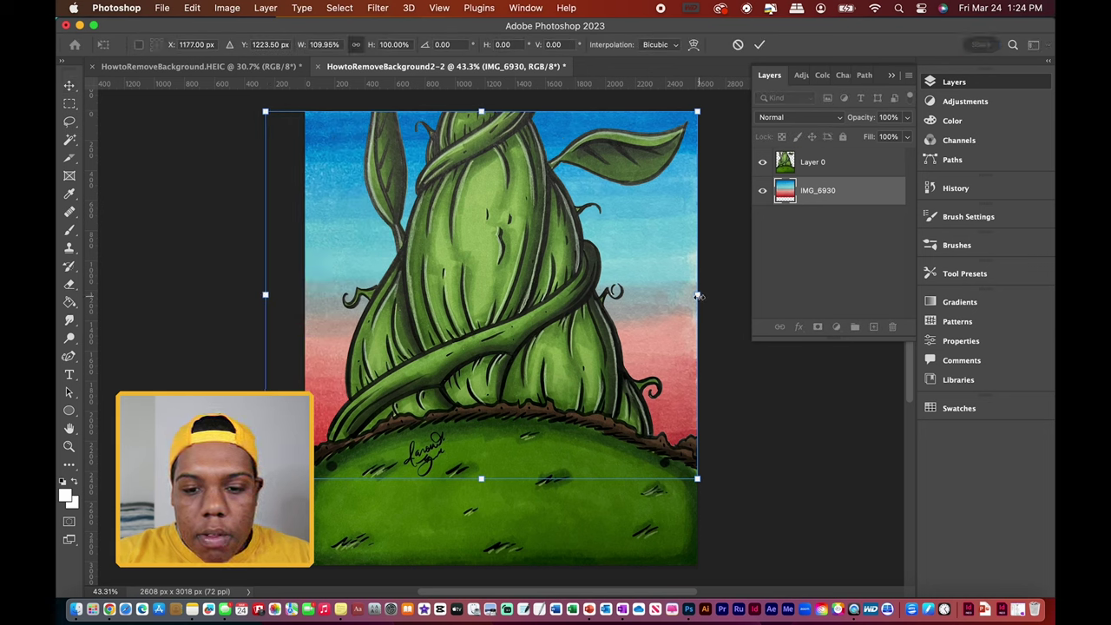
left_click_drag(699, 296, 721, 295)
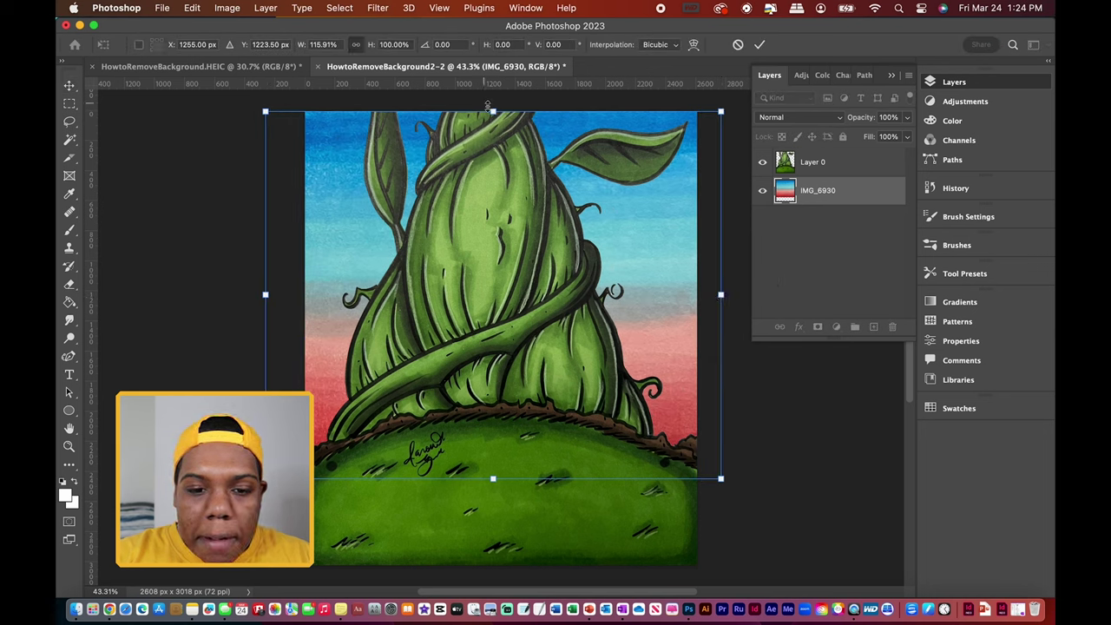
left_click_drag(493, 111, 493, 100)
left_click(762, 363)
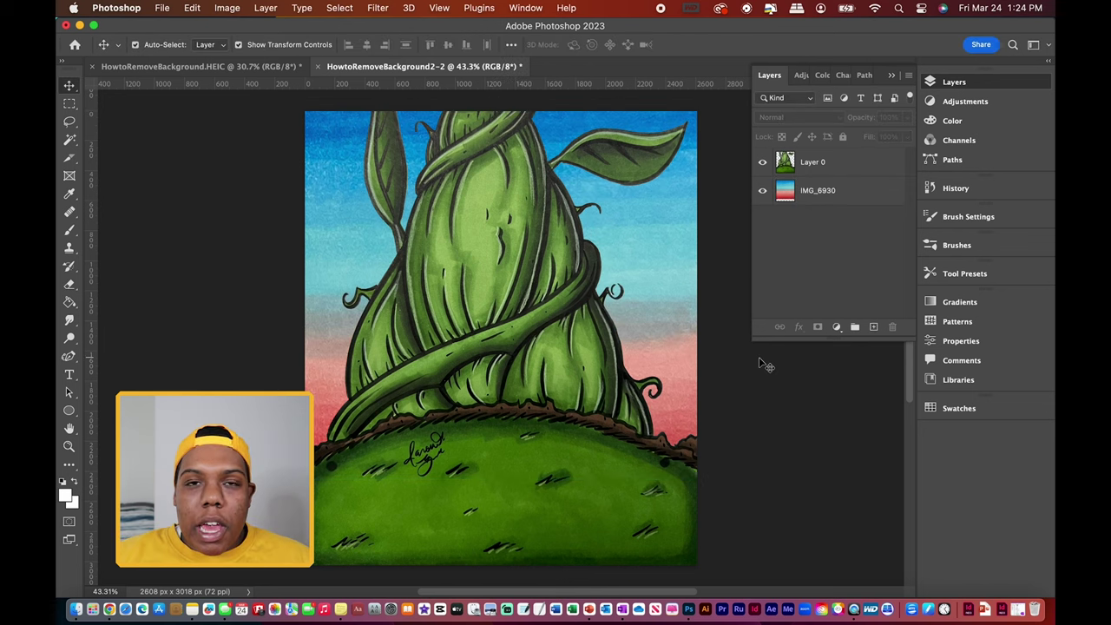